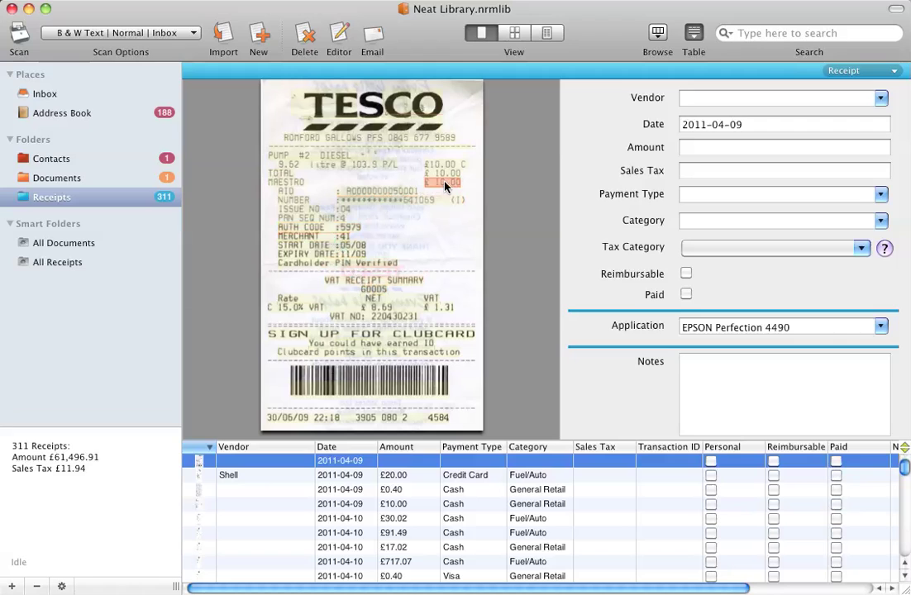
Step: Look through the receipts table and view the £50.00 cash receipt dated 2011-03-24
click(205, 225)
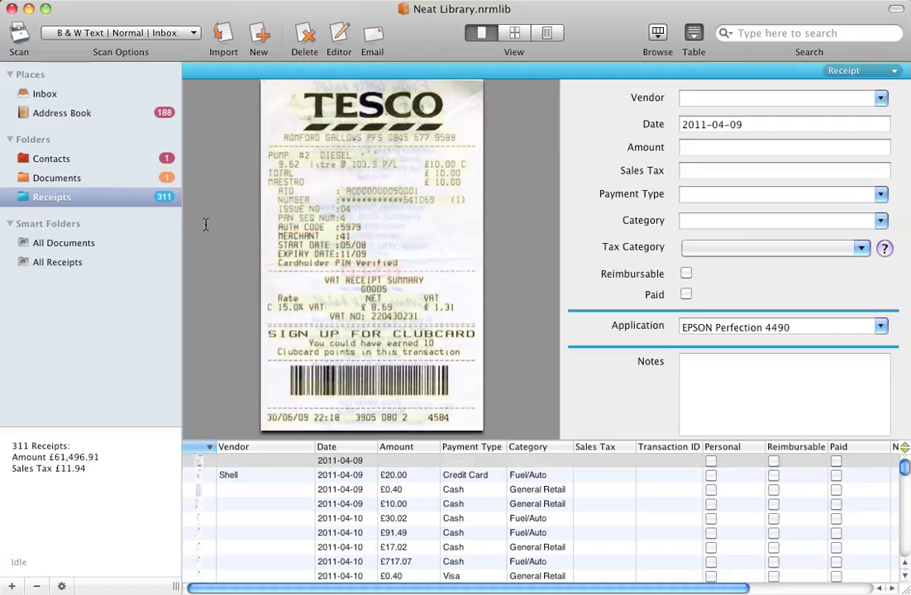
scroll(435, 523, down, 10)
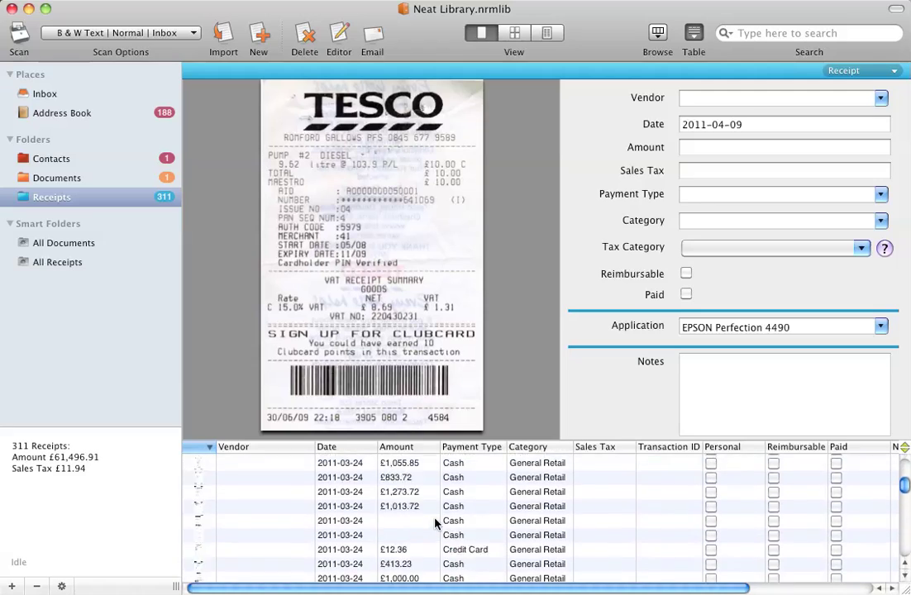
click(435, 520)
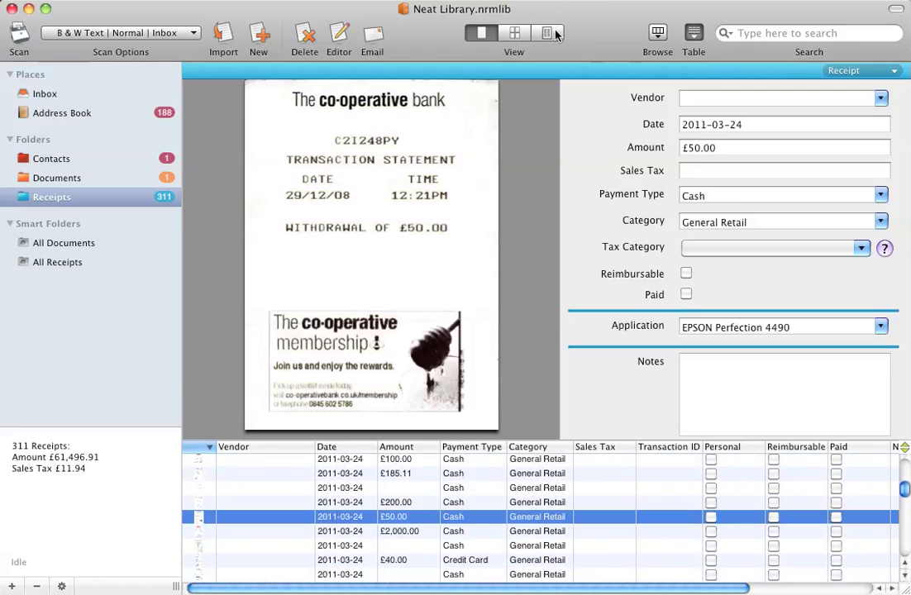
Step: Preview the receipts as an expense report and as thumbnails, and return to the single-item view
click(553, 33)
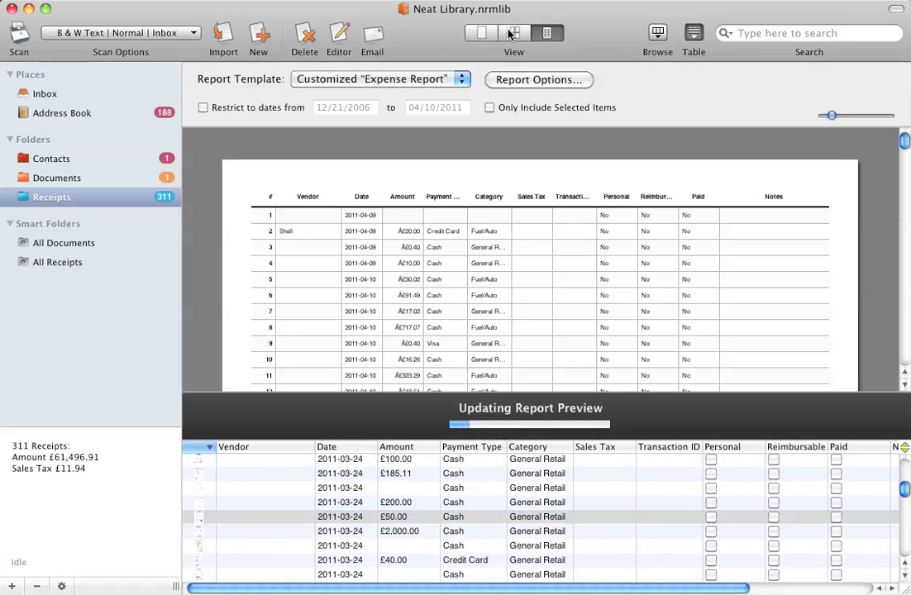
click(512, 33)
click(482, 33)
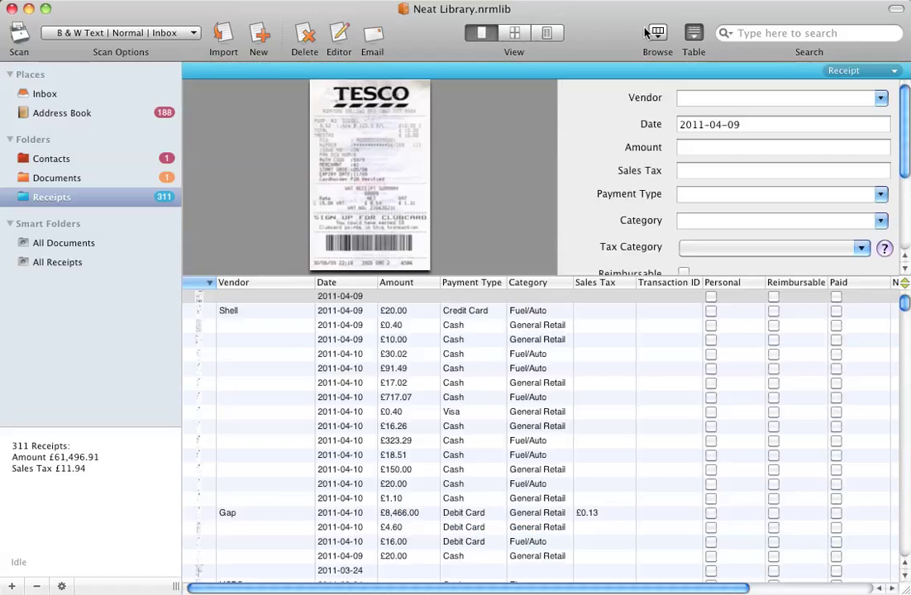
Step: Browse the receipts by Category, Payment Type, Date, Item Type and Created, and hide both the item table and the attribute browser
click(656, 33)
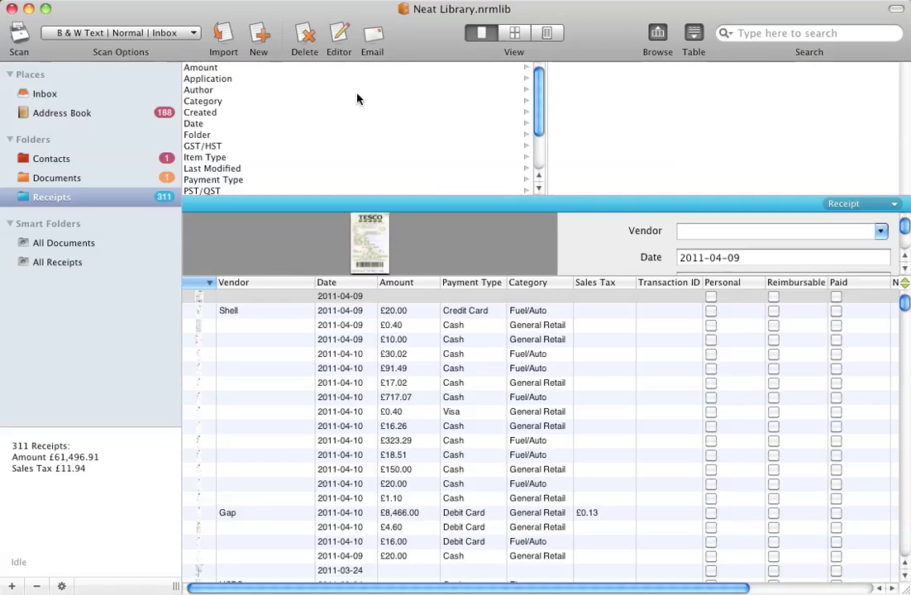
click(224, 102)
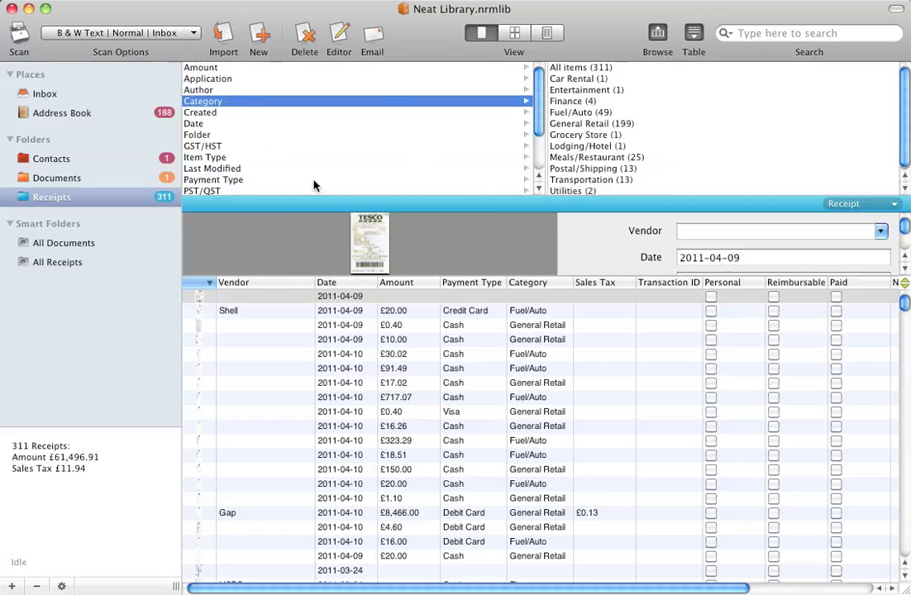
click(207, 170)
click(209, 180)
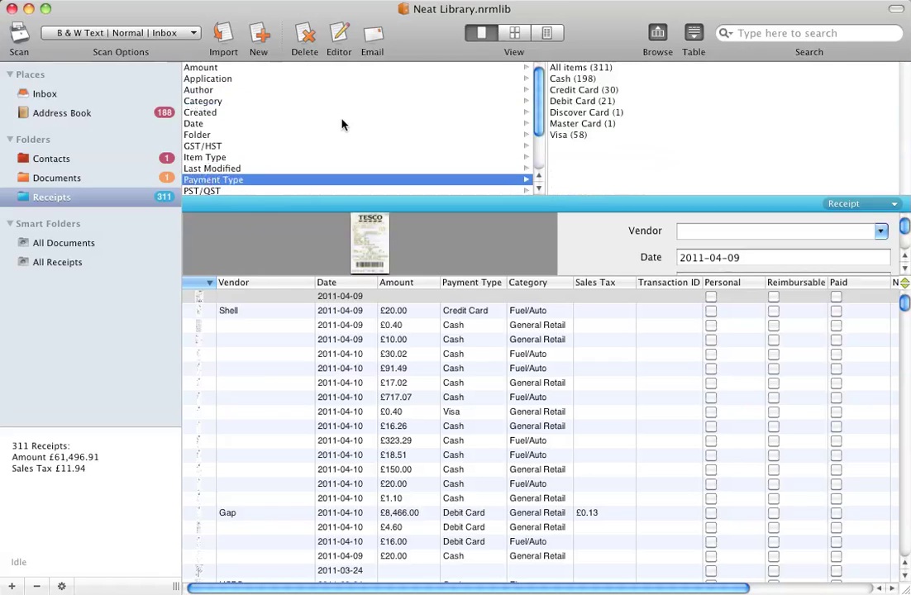
click(247, 123)
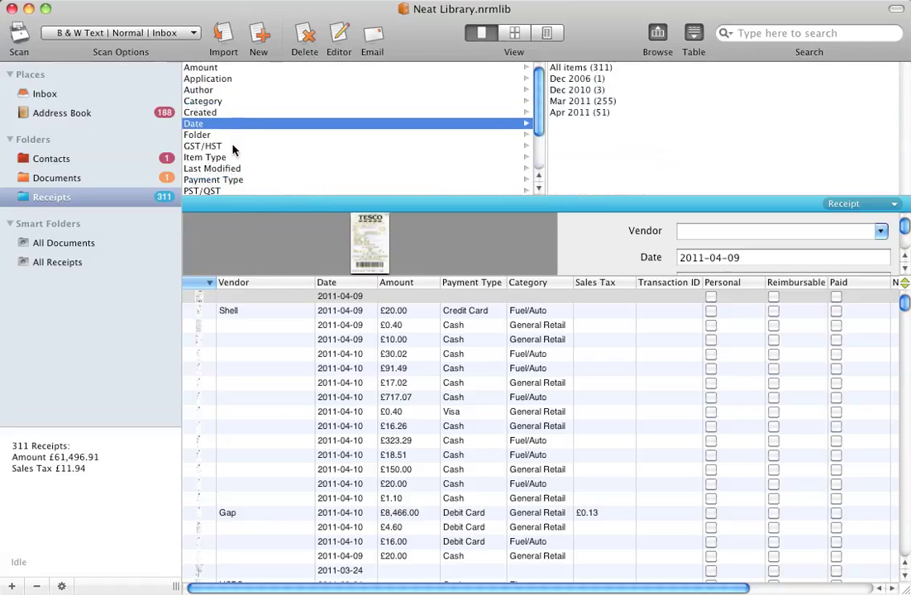
click(233, 158)
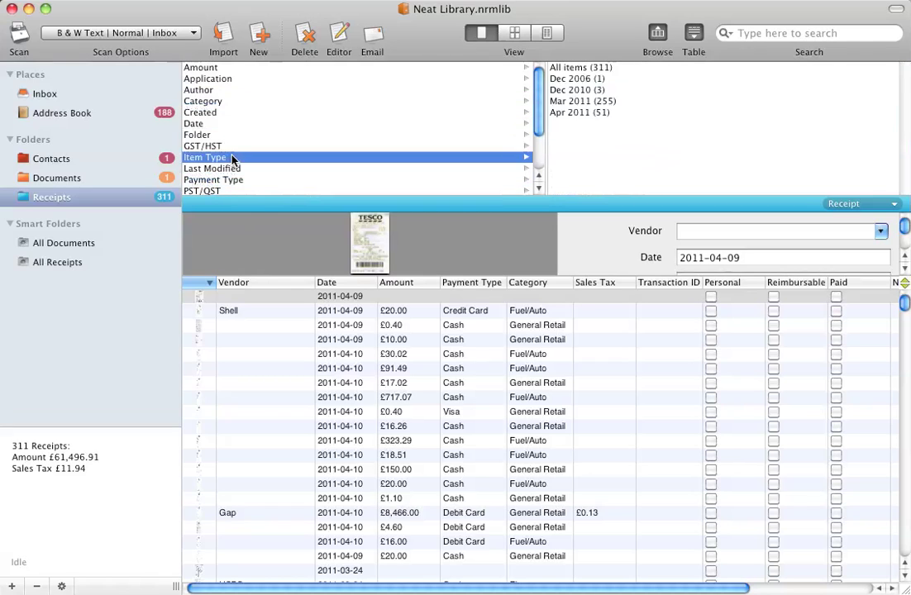
click(217, 102)
click(207, 113)
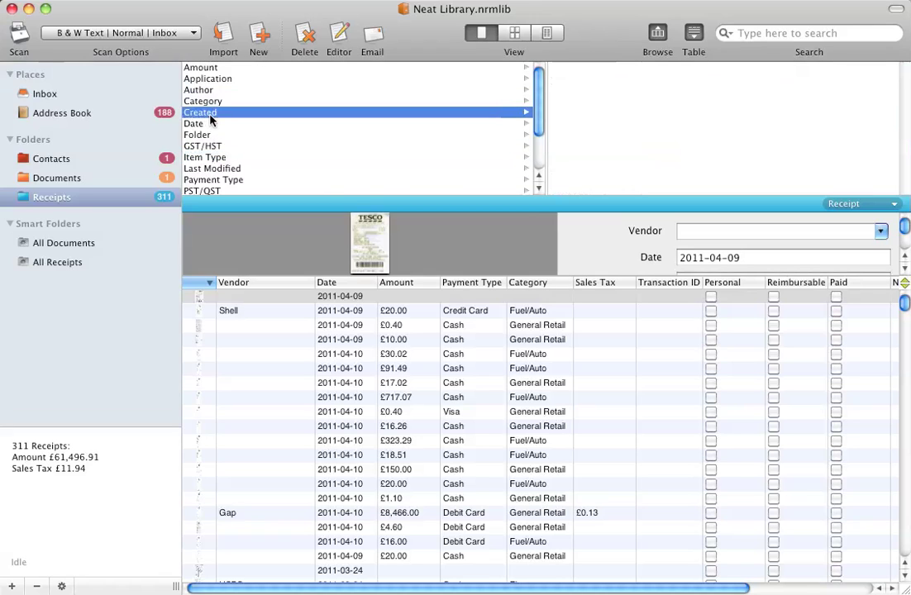
click(694, 37)
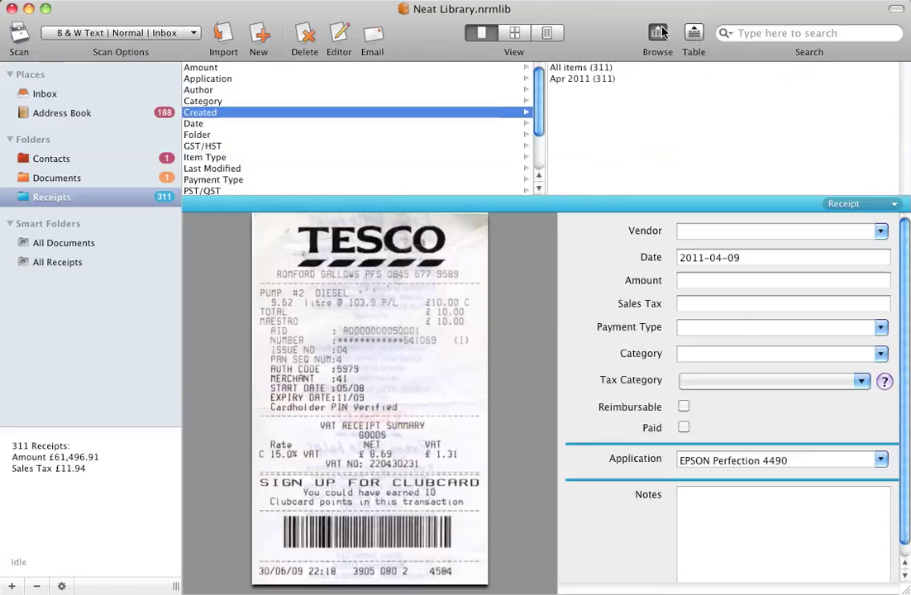
click(659, 32)
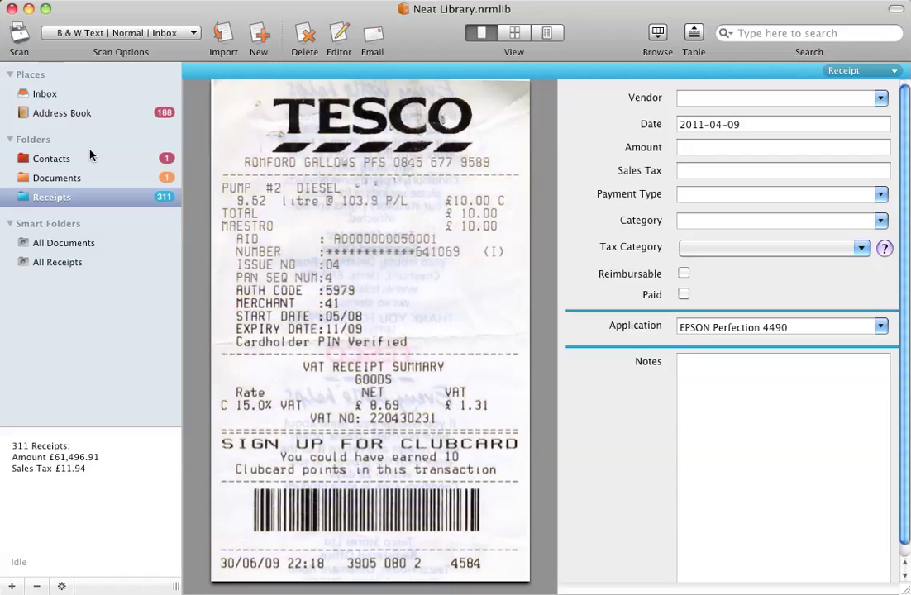
Step: View the Documents and Contacts folders, and return to the Receipts folder
click(67, 181)
click(48, 159)
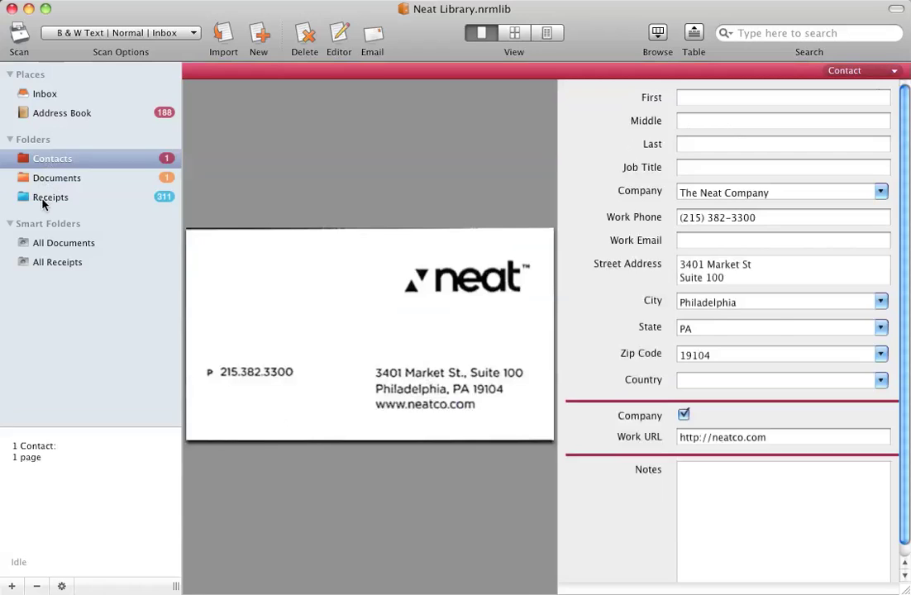
click(45, 200)
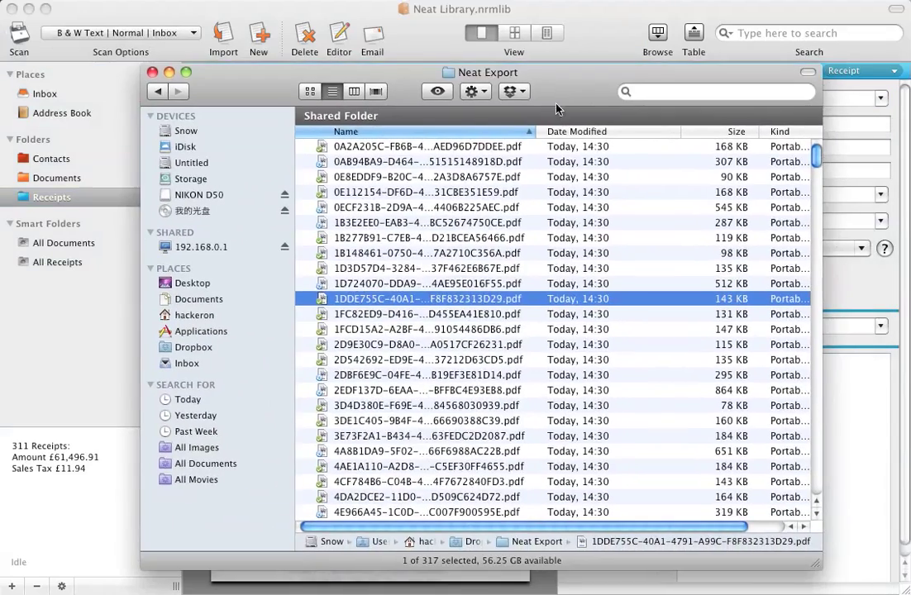
Step: Open the Scans folder inside Dropbox in Finder
click(203, 348)
click(368, 256)
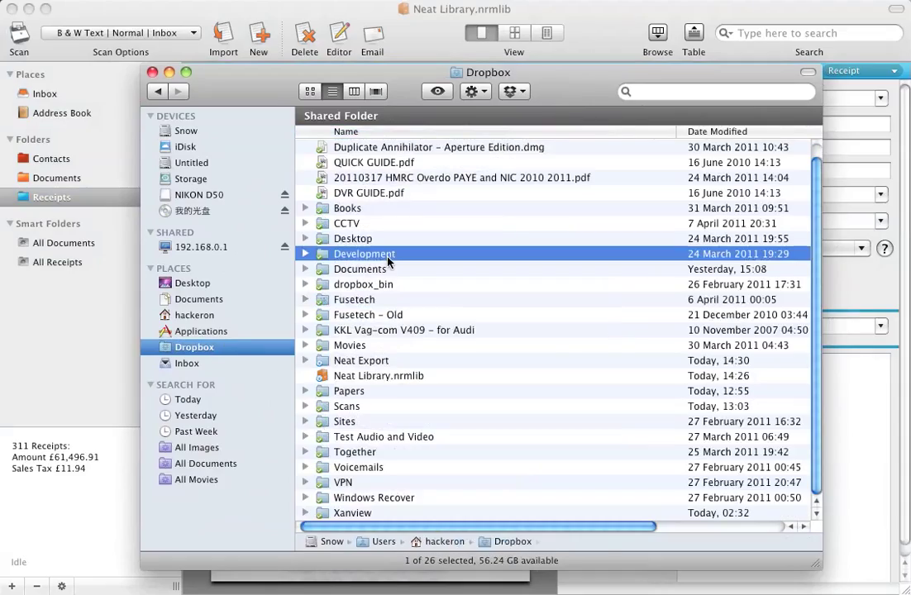
key(s)
key(super+Down)
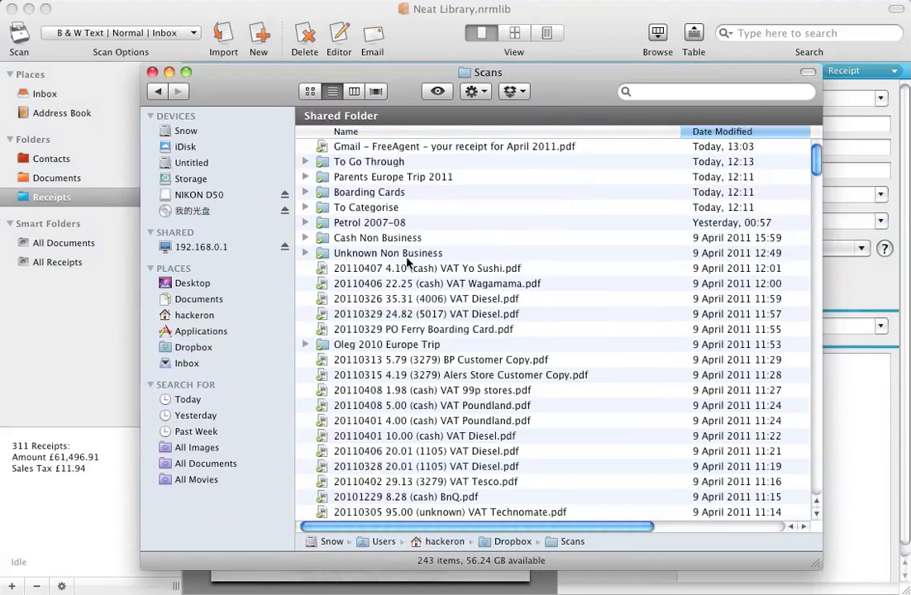
Step: Select the range of scanned PDFs from "20101123 21.40 (7052).pdf" to "20110307 30.23 (5017) VAT Diesel.pdf"
scroll(422, 263, down, 10)
scroll(427, 265, down, 15)
scroll(427, 264, up, 5)
click(439, 215)
scroll(440, 220, down, 10)
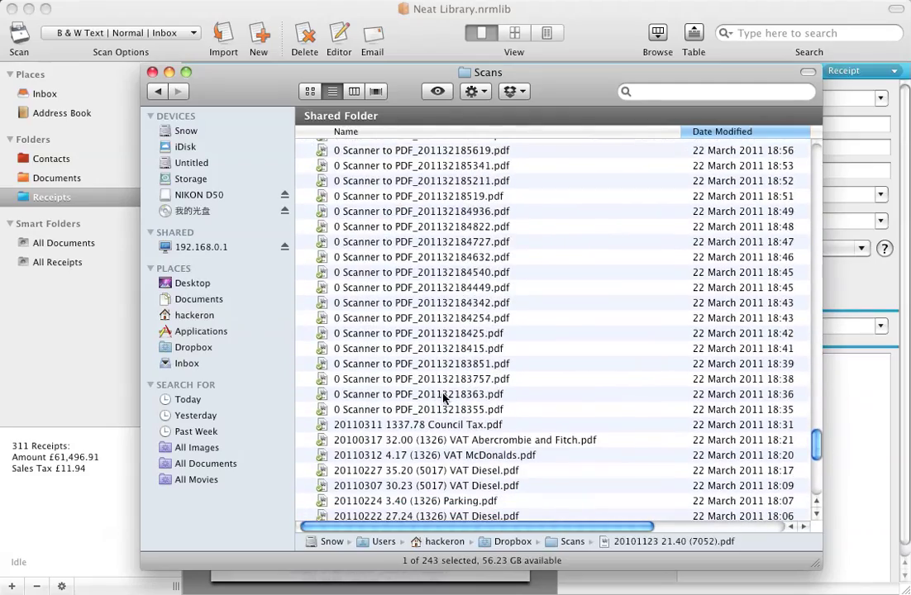
shift+click(435, 490)
Step: Move and shrink the Scans window so the receipt library behind it is accessible
drag(570, 84, 473, 52)
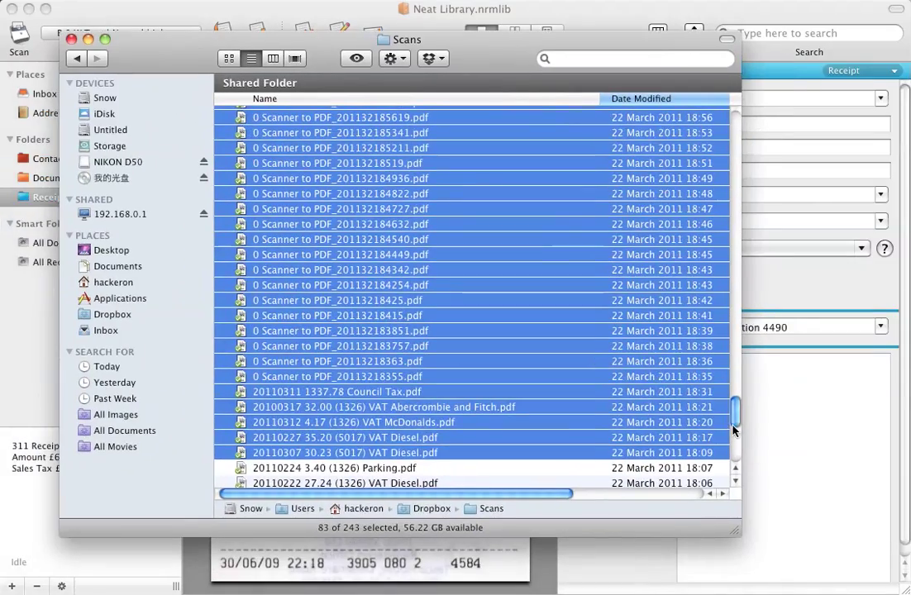
drag(743, 535, 650, 448)
drag(588, 401, 506, 332)
Step: Show the item table, import the selected scans into the Receipts folder, and close the Scans window
drag(405, 246, 690, 432)
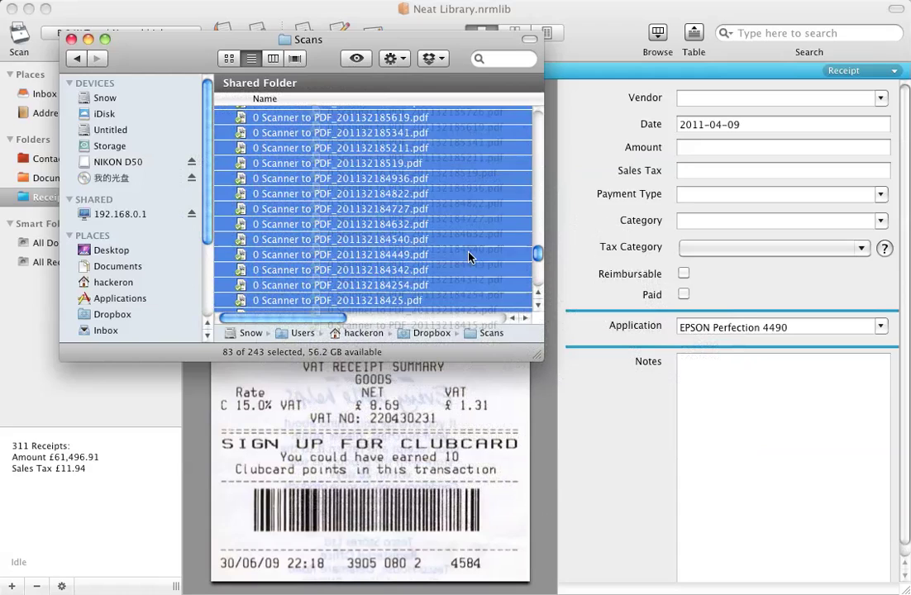
click(659, 37)
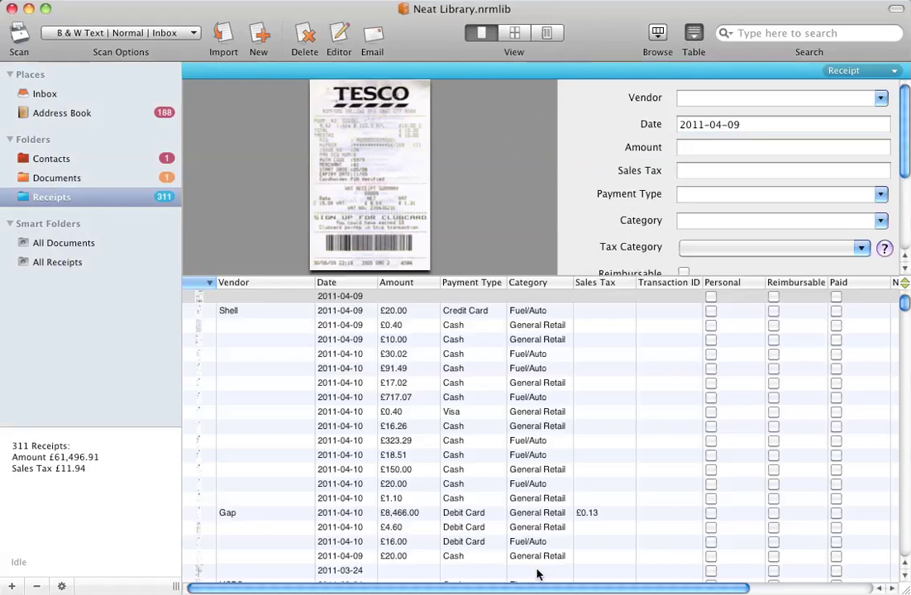
key(super+Tab)
drag(343, 183, 653, 425)
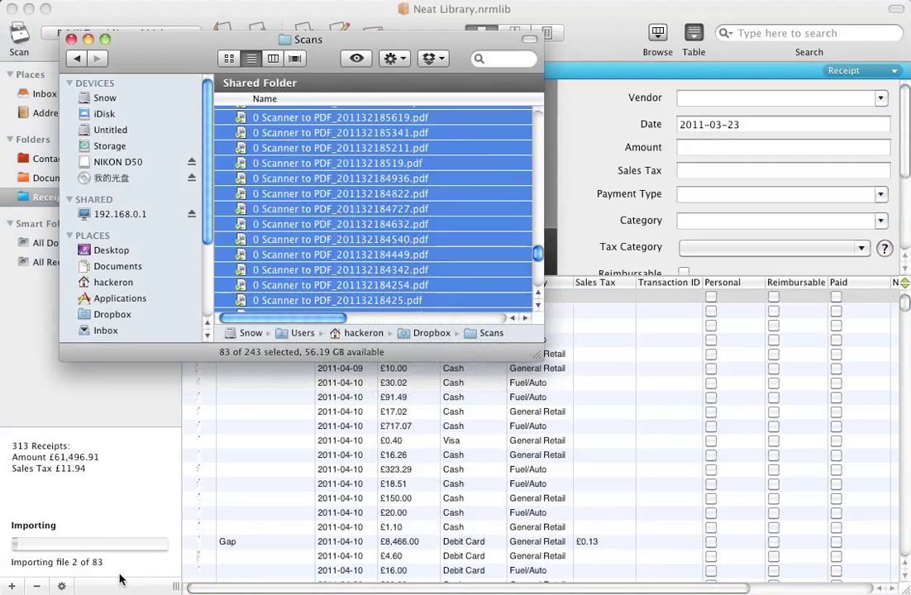
click(71, 39)
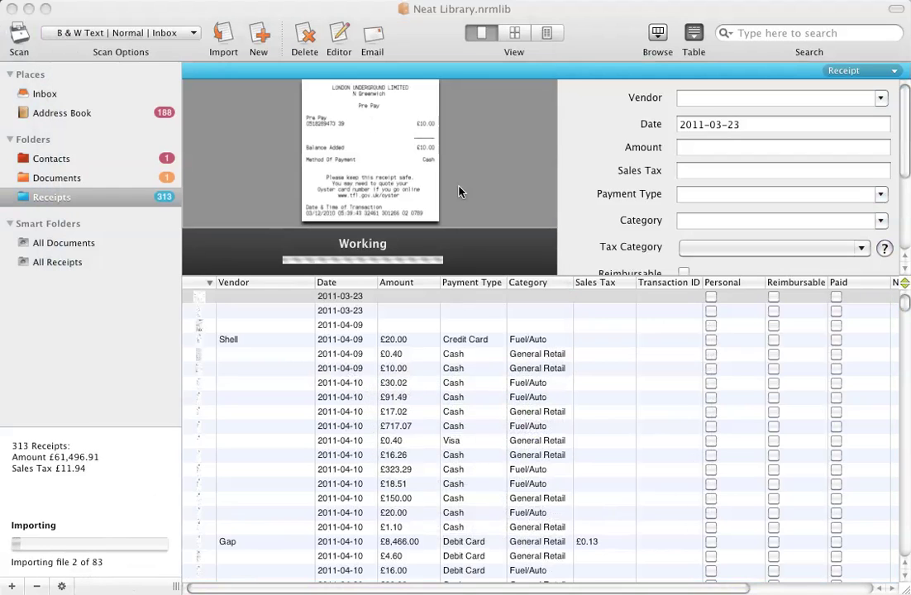
Step: Examine the newly imported receipts in the table while the import runs
scroll(409, 422, down, 5)
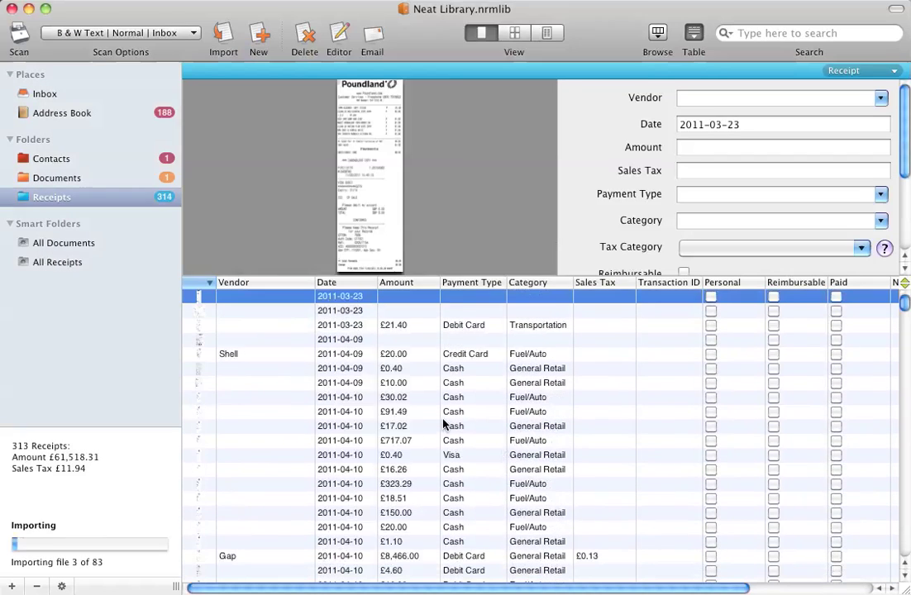
click(454, 471)
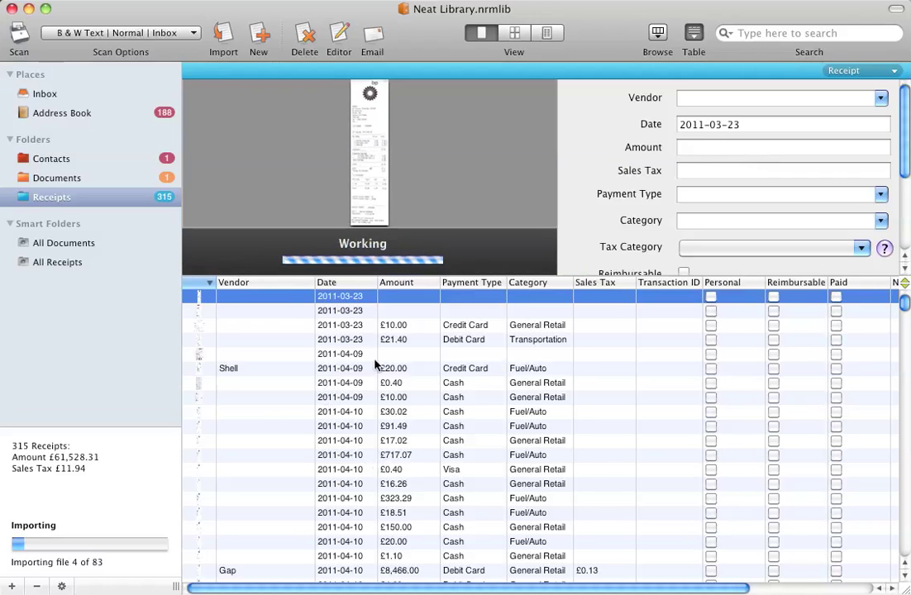
scroll(390, 362, down, 4)
scroll(390, 362, down, 1)
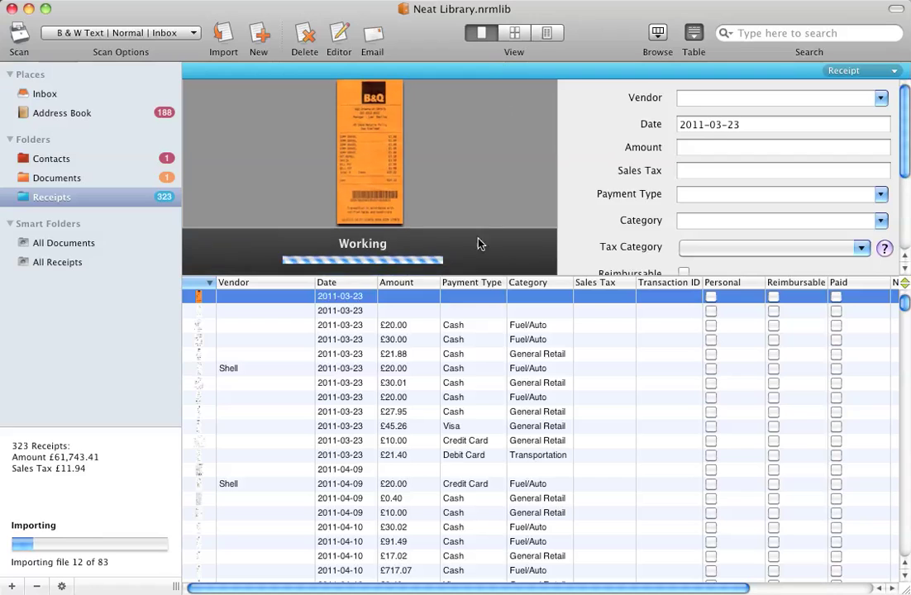
Step: Switch repeatedly between the thumbnail, report and single-item views of the receipts during the import
click(518, 32)
click(547, 37)
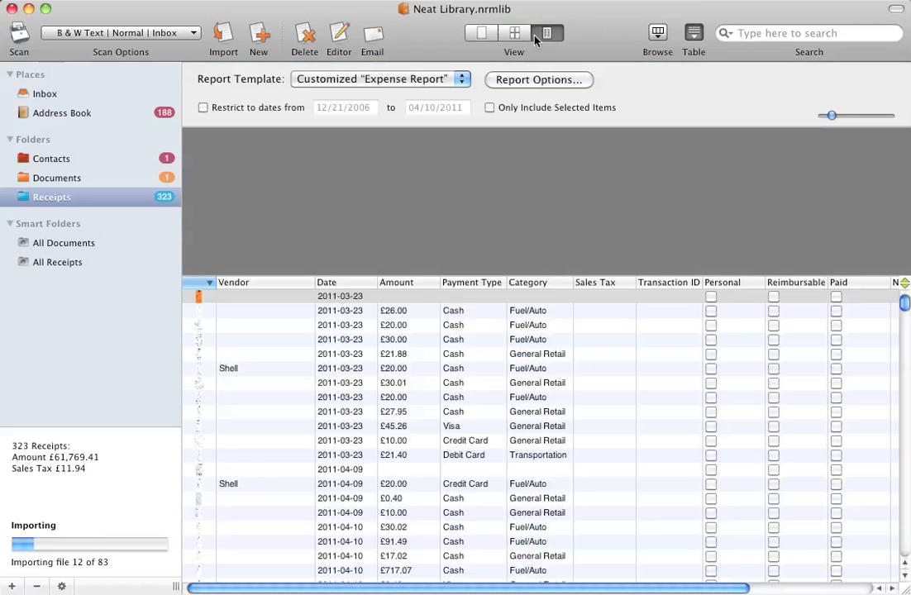
click(481, 32)
click(547, 33)
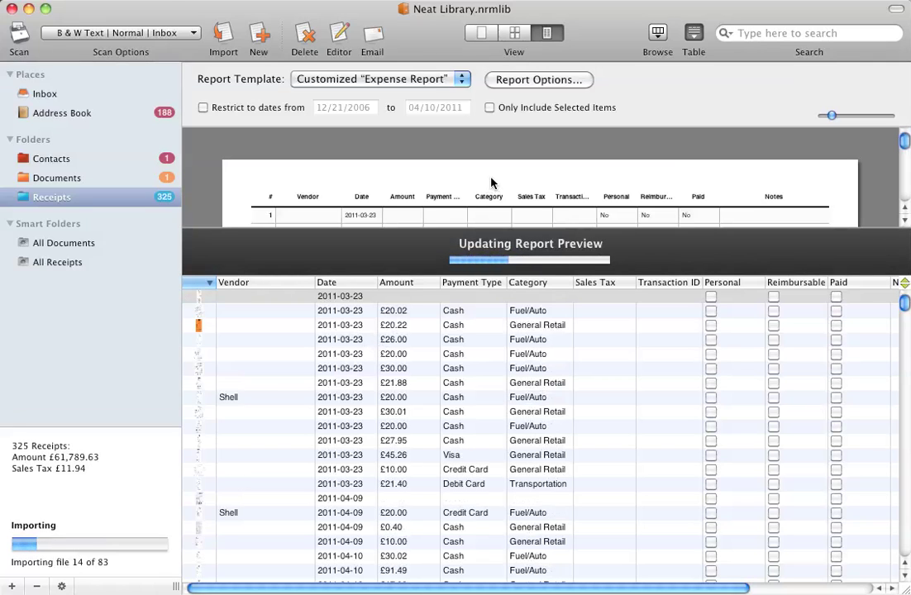
click(483, 33)
click(514, 34)
click(548, 33)
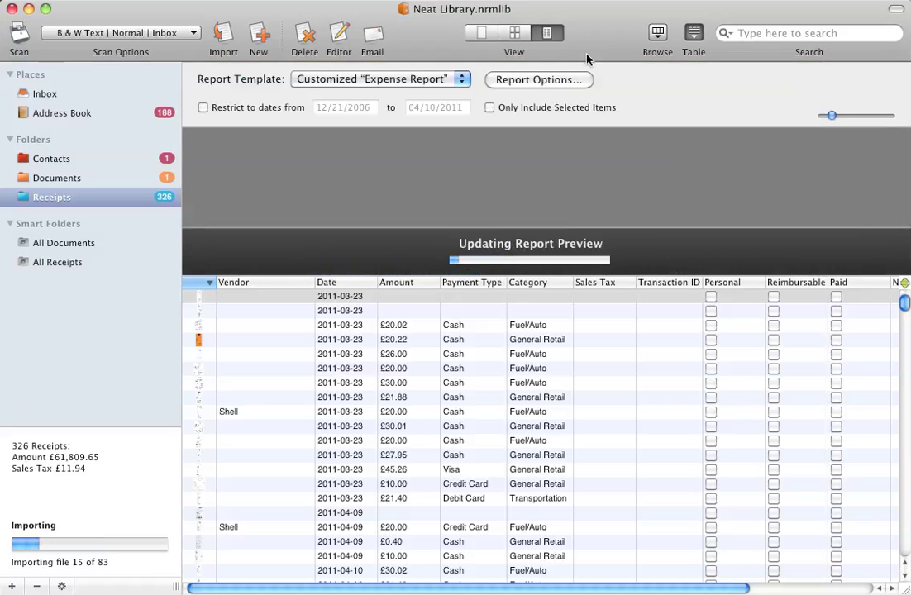
Step: Show the attribute browser and cycle through the thumbnail, single-item and report views while the import continues
click(657, 33)
click(283, 120)
click(282, 146)
click(517, 33)
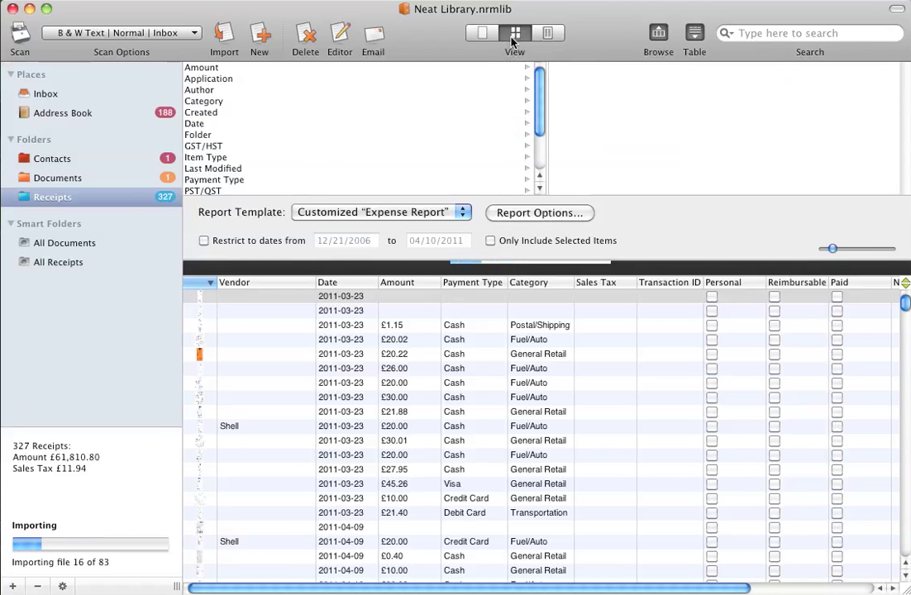
click(483, 33)
click(548, 33)
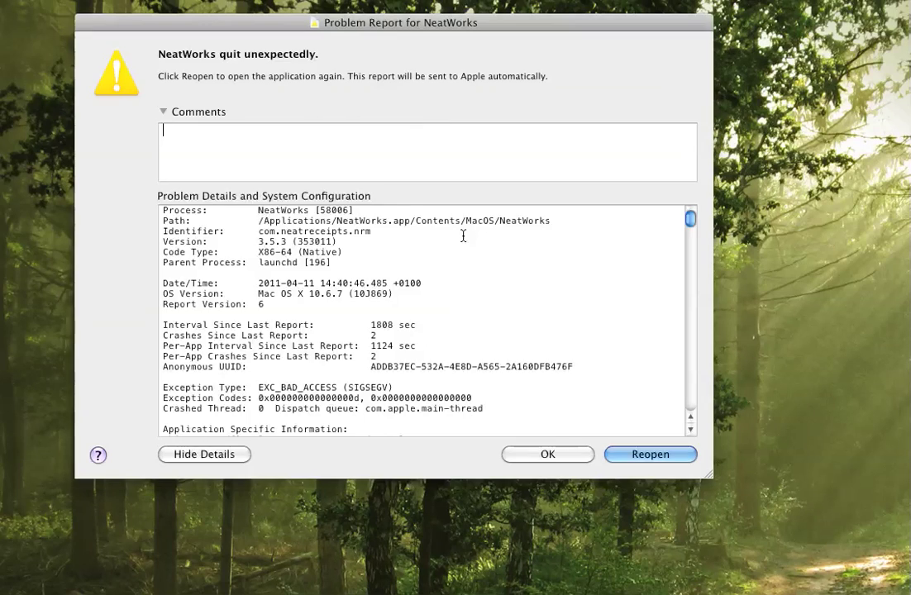
Step: Review the crash details and add the comment "2 years ago, I filed all these bug reports and you appear to have done nothing!"
scroll(453, 250, down, 10)
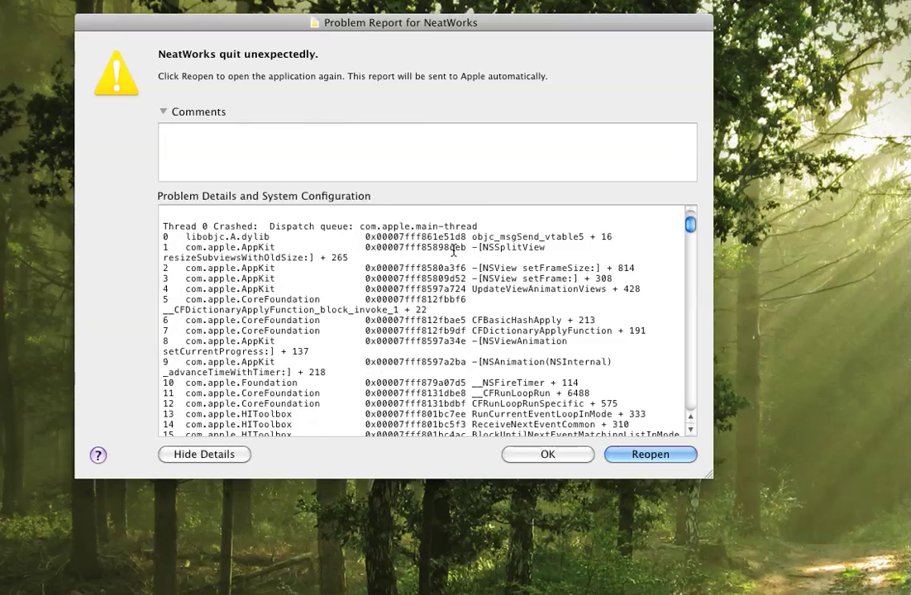
scroll(453, 250, up, 10)
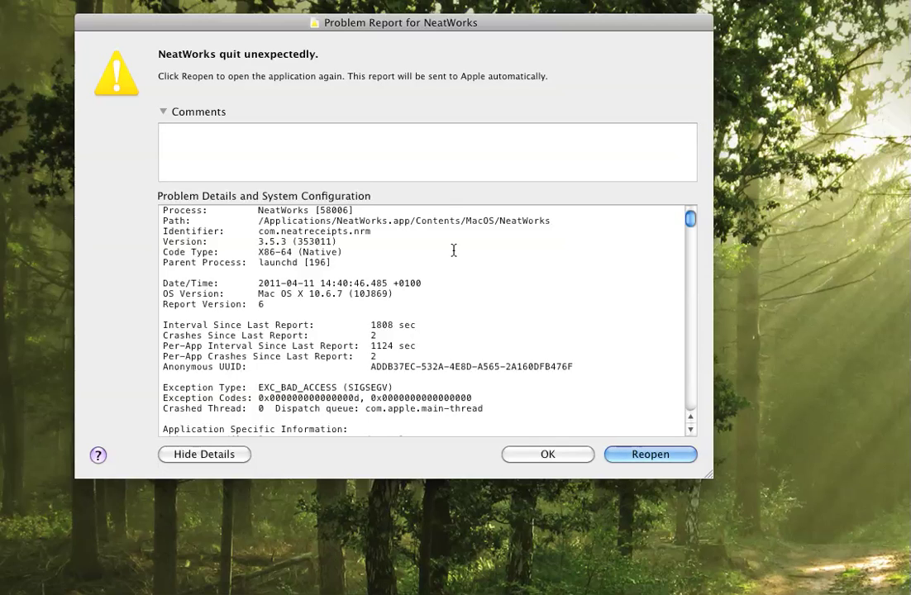
scroll(454, 249, down, 5)
scroll(454, 250, up, 5)
text(2 years)
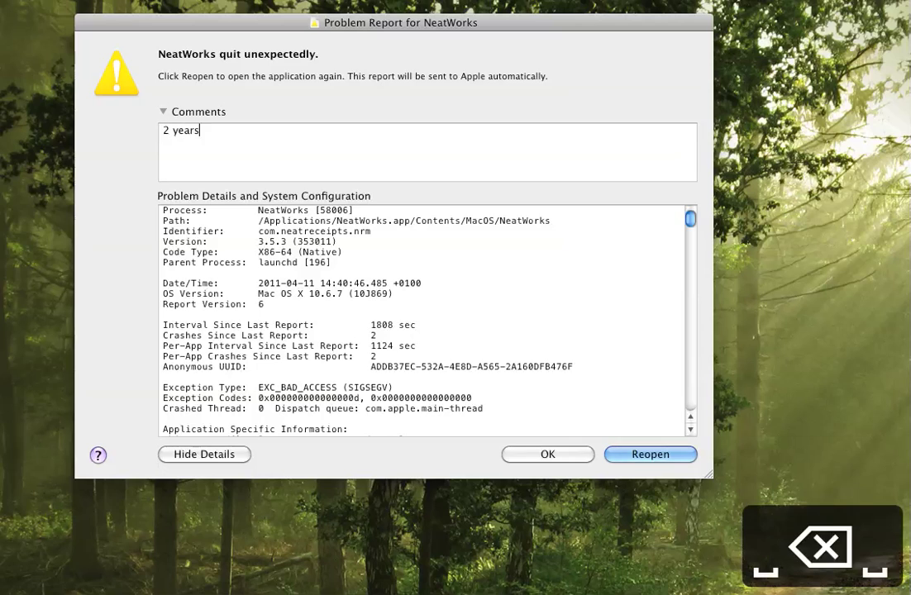
text( ago, I filed all these bug reports and you appea)
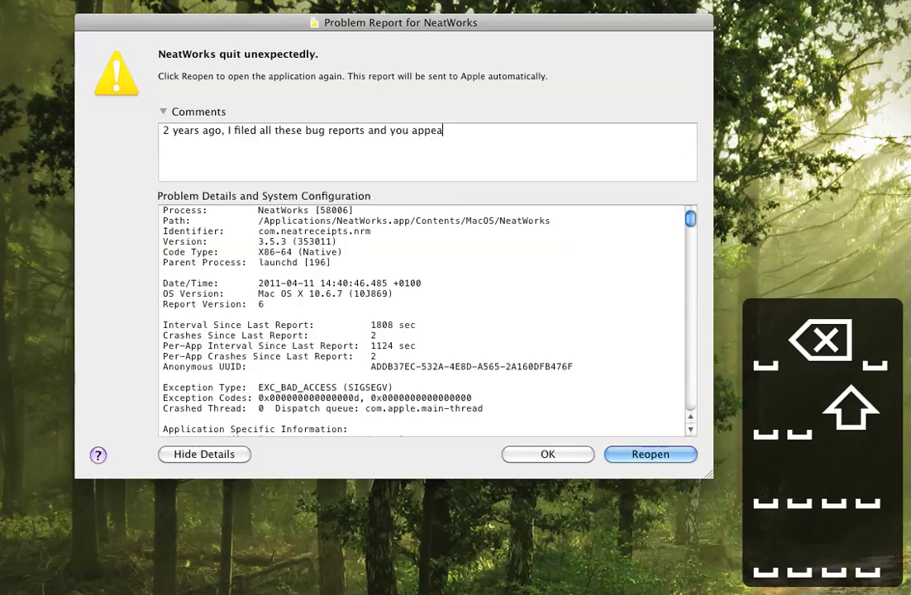
text(r to have done nothing!)
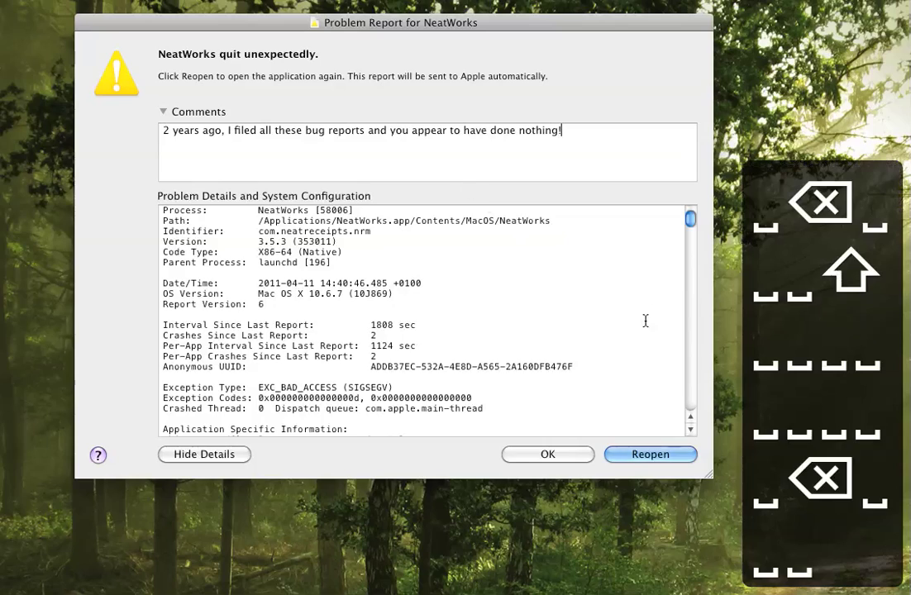
Step: Reopen NeatWorks from the problem report and discard the developer crash report
click(638, 455)
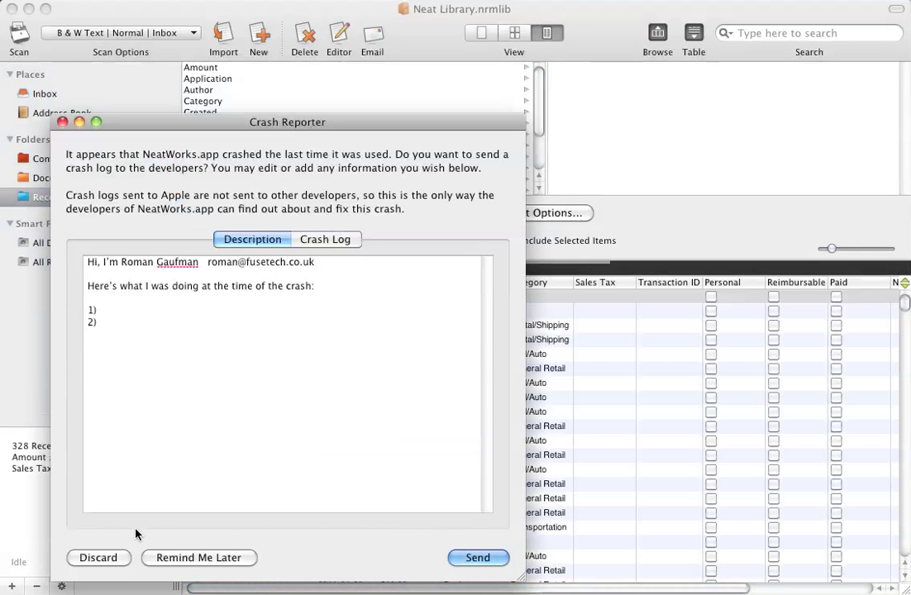
click(98, 558)
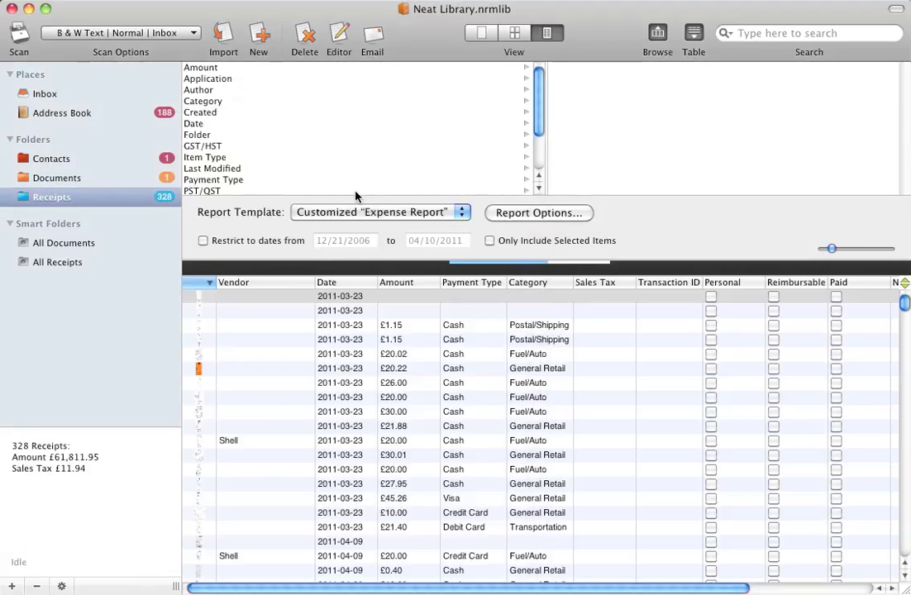
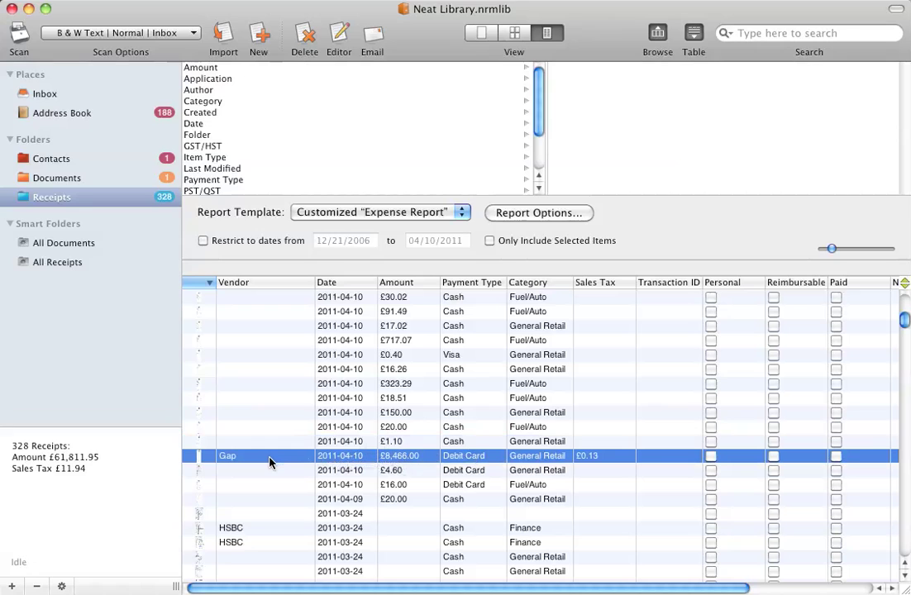
Step: Open the Gap receipt for £8,466.00 in the receipt editor and enlarge its scanned image for reading
click(269, 460)
click(362, 461)
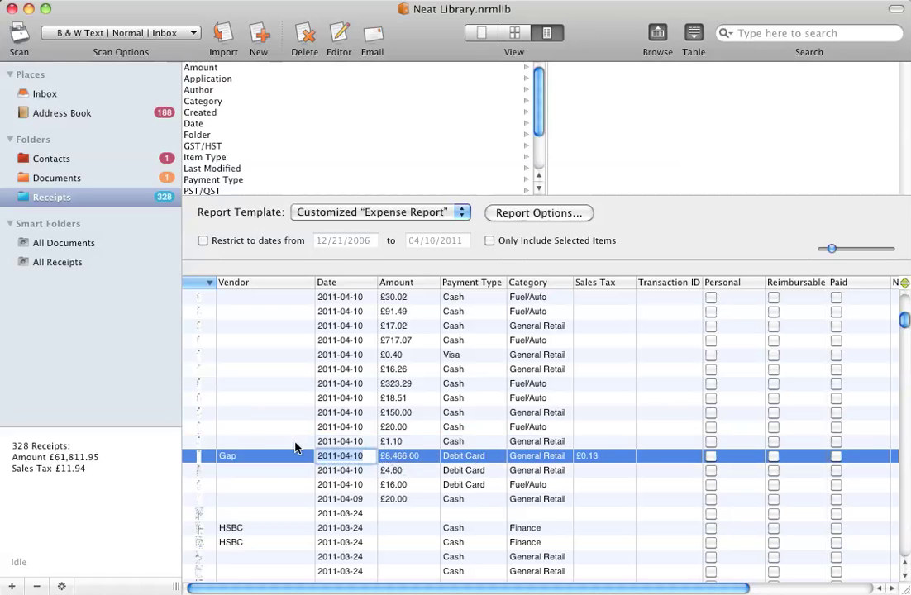
double_click(198, 455)
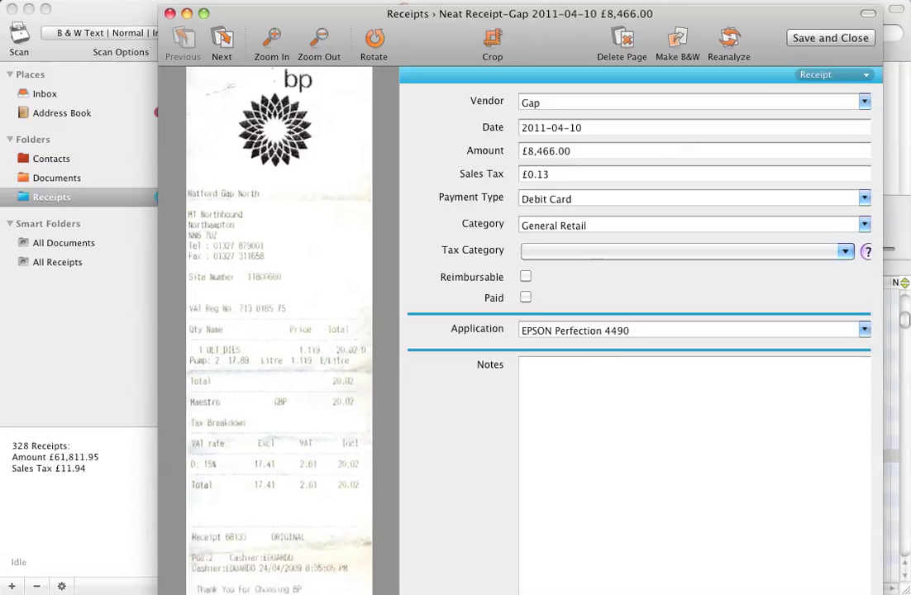
drag(893, 592, 818, 556)
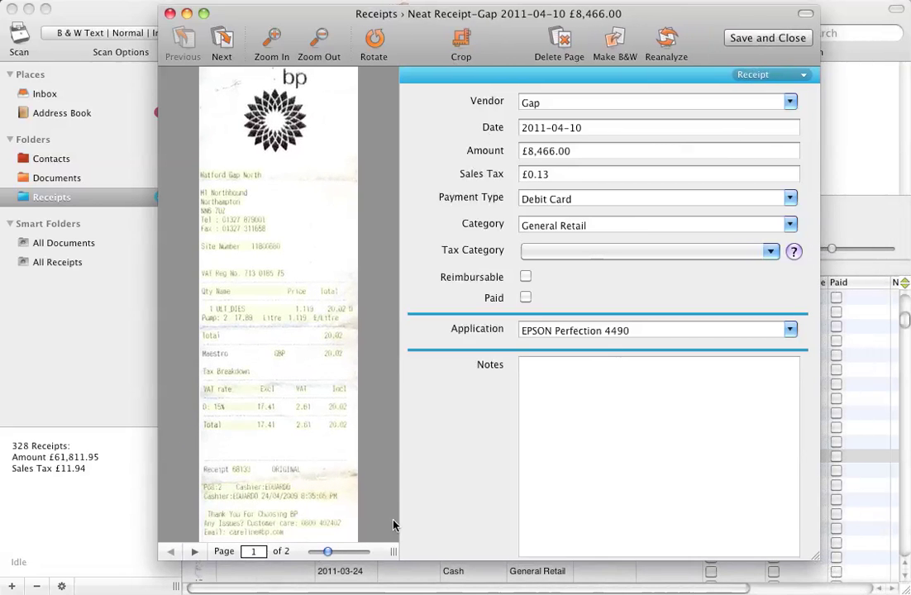
drag(393, 552, 461, 551)
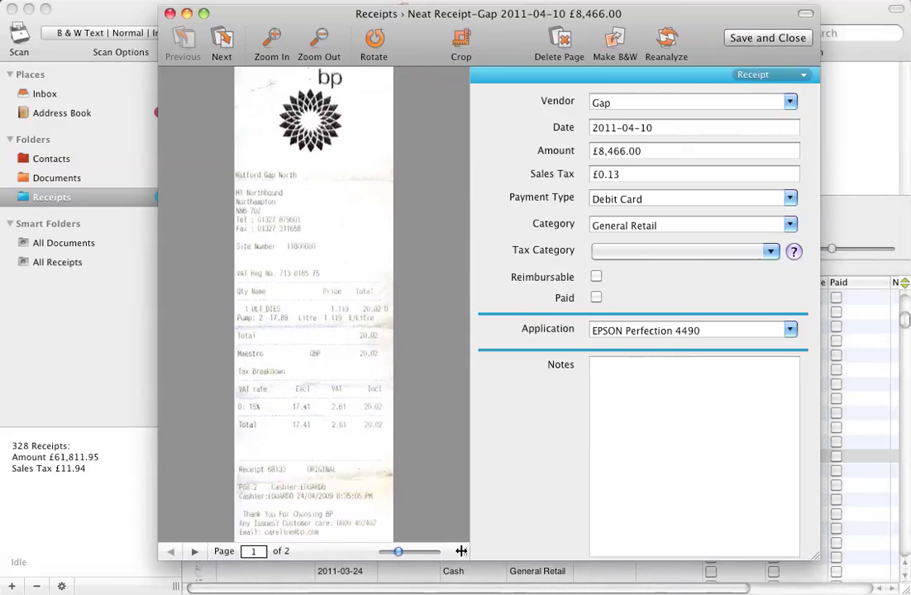
drag(399, 551, 404, 553)
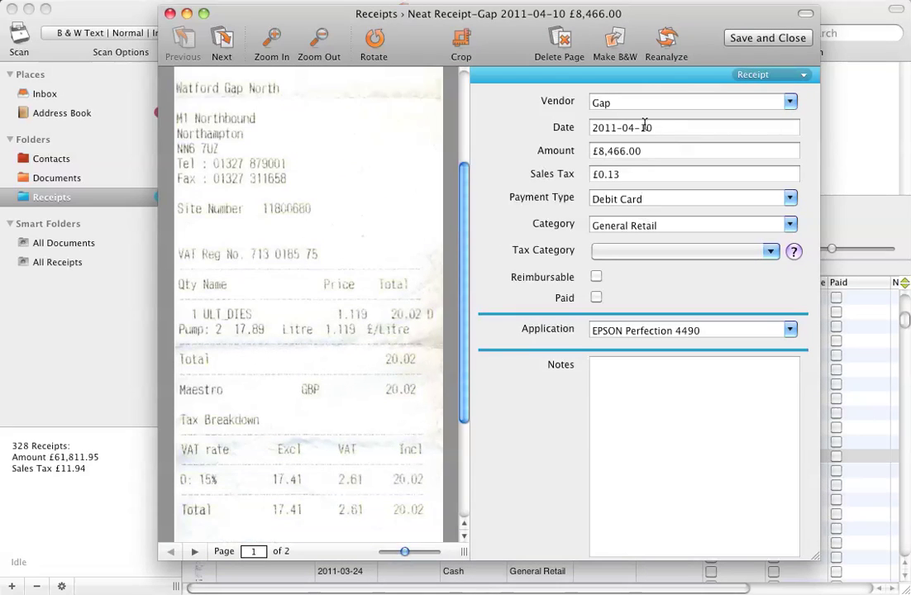
Step: Compare the receipt's recognized vendor, amount and tax fields with the scanned image, and close the receipt editor
click(626, 148)
click(602, 150)
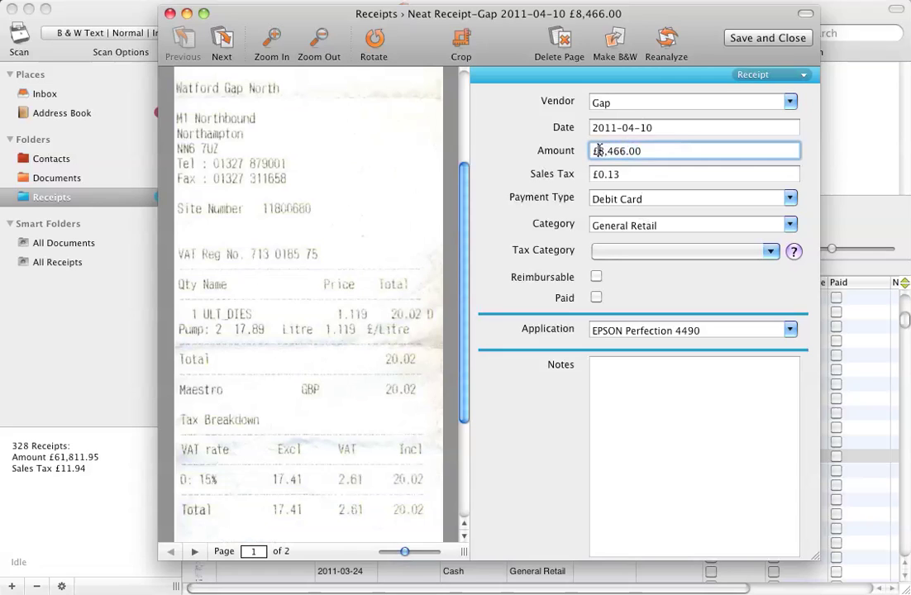
drag(600, 150, 644, 154)
scroll(240, 265, up, 3)
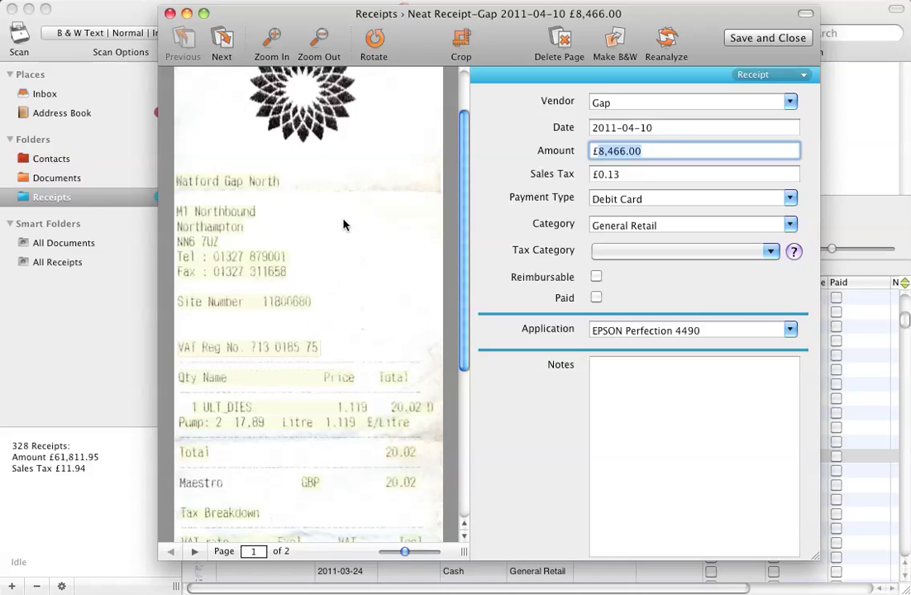
scroll(344, 225, down, 4)
scroll(344, 225, down, 2)
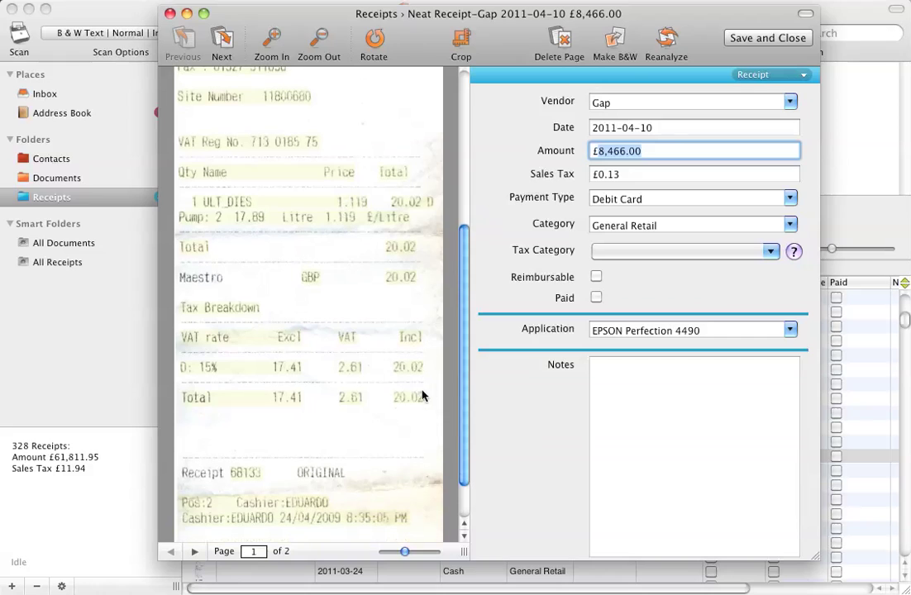
scroll(336, 377, down, 2)
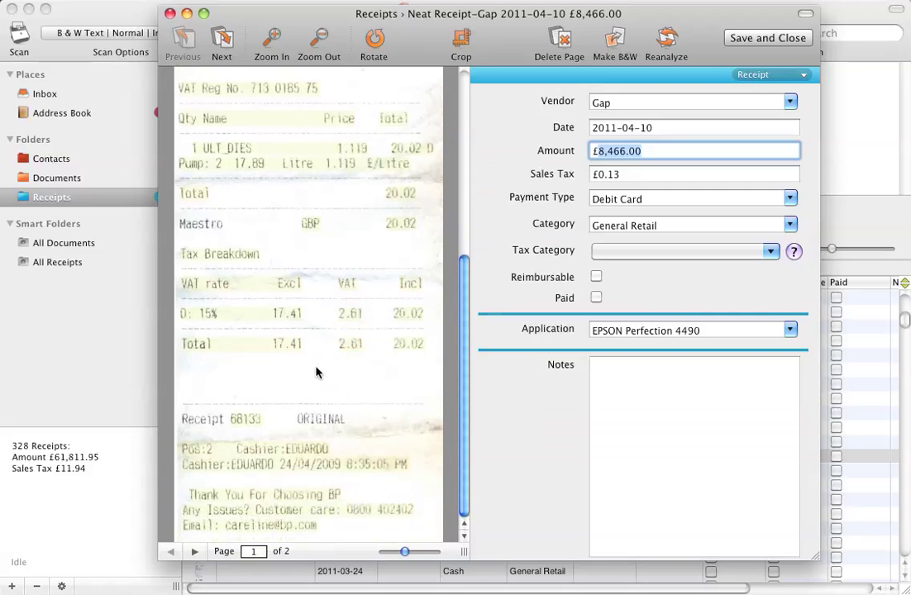
scroll(356, 331, up, 1)
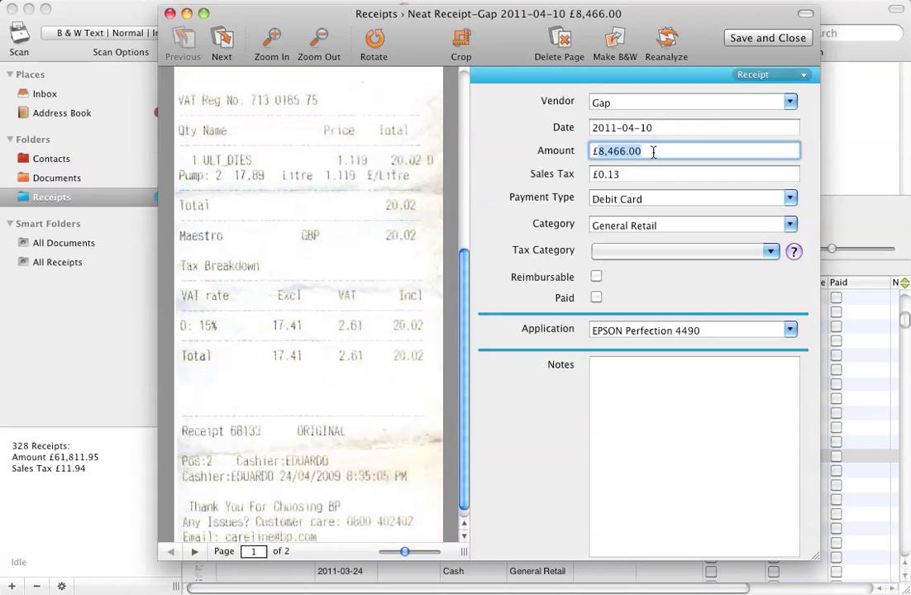
scroll(392, 367, up, 3)
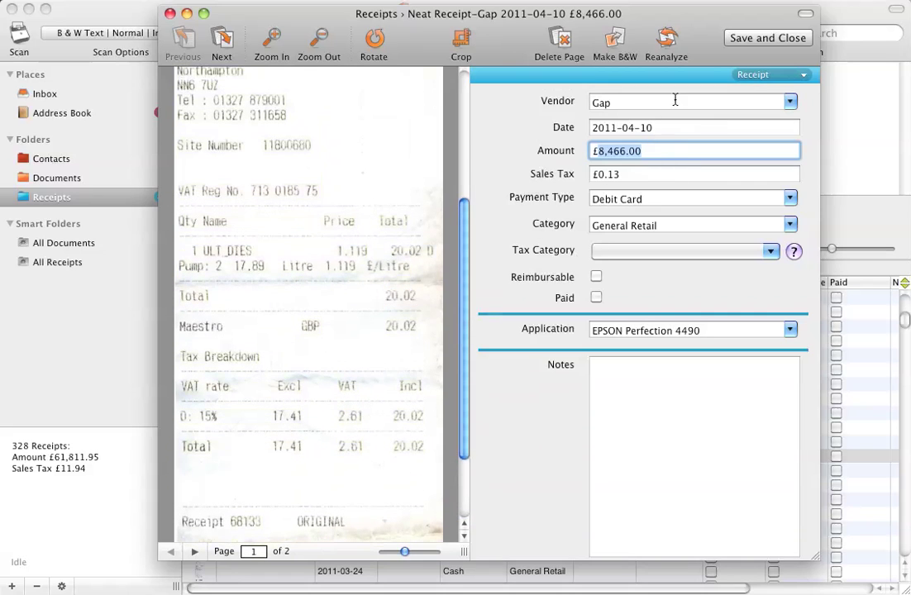
scroll(360, 295, up, 5)
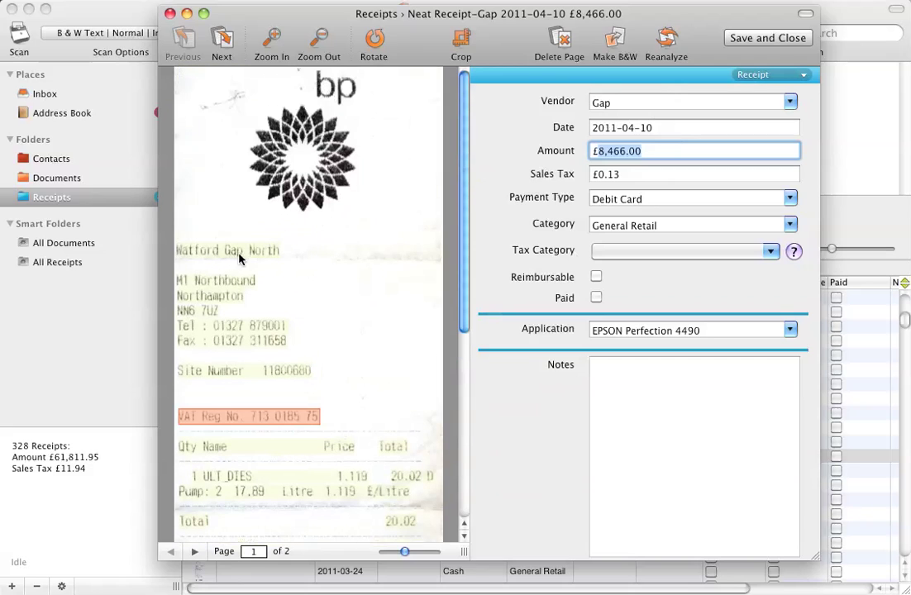
scroll(336, 260, down, 4)
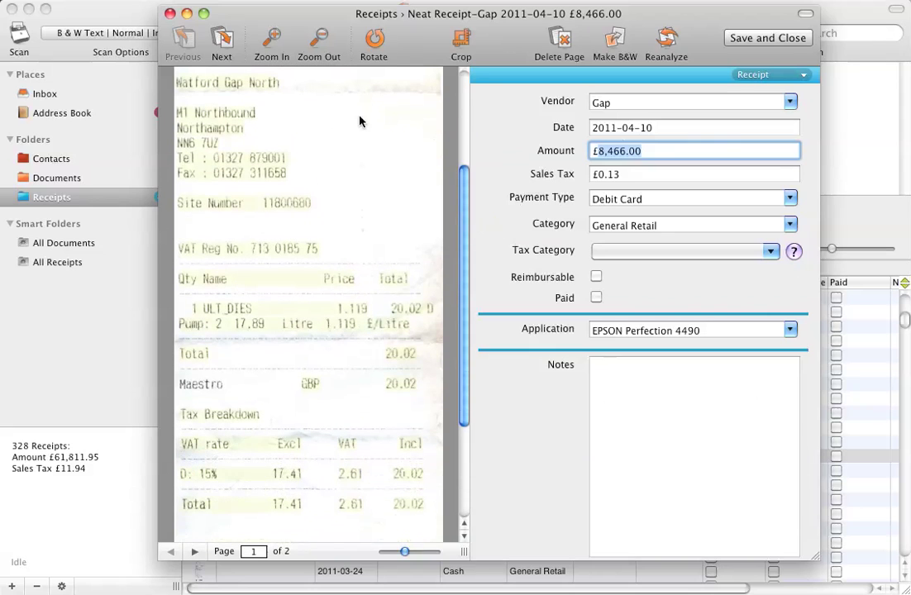
click(170, 14)
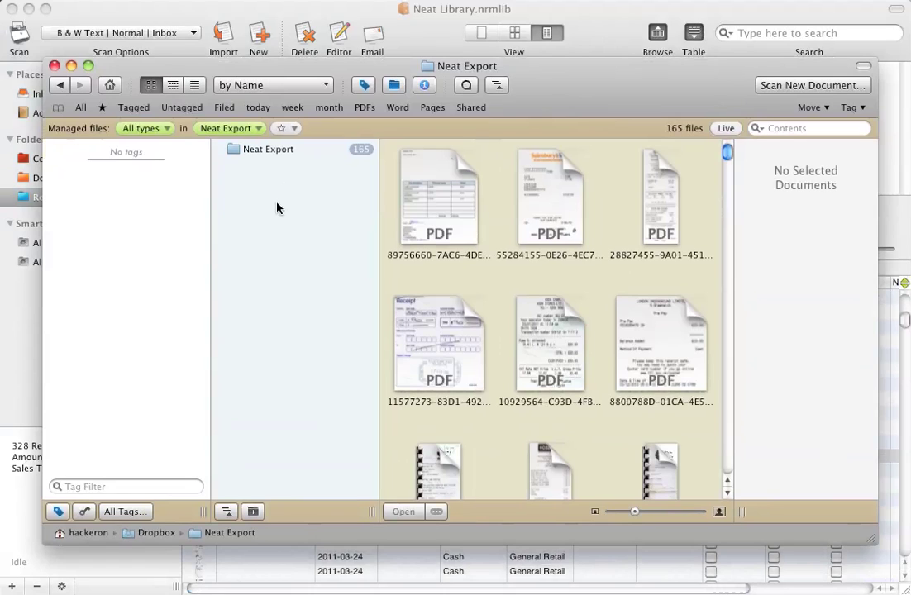
Step: Browse the receipt PDFs in the Neat Export folder and select the file beginning with 102239B8-A5FC
click(459, 207)
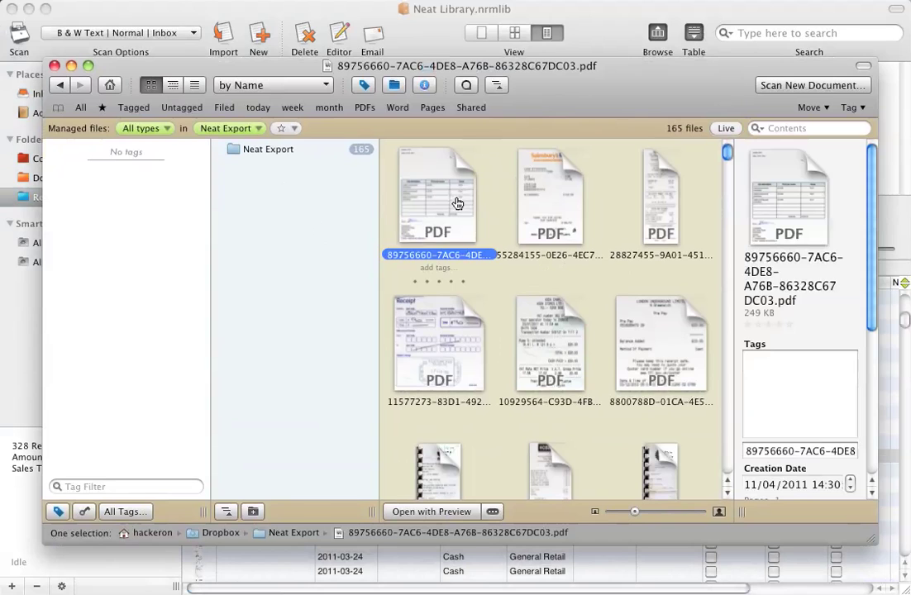
click(259, 151)
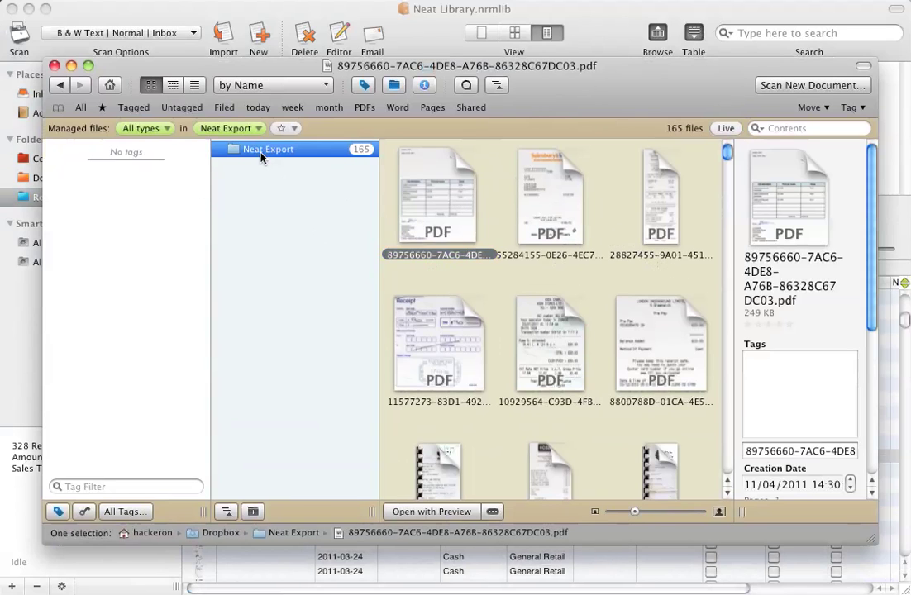
click(463, 313)
click(468, 180)
click(515, 205)
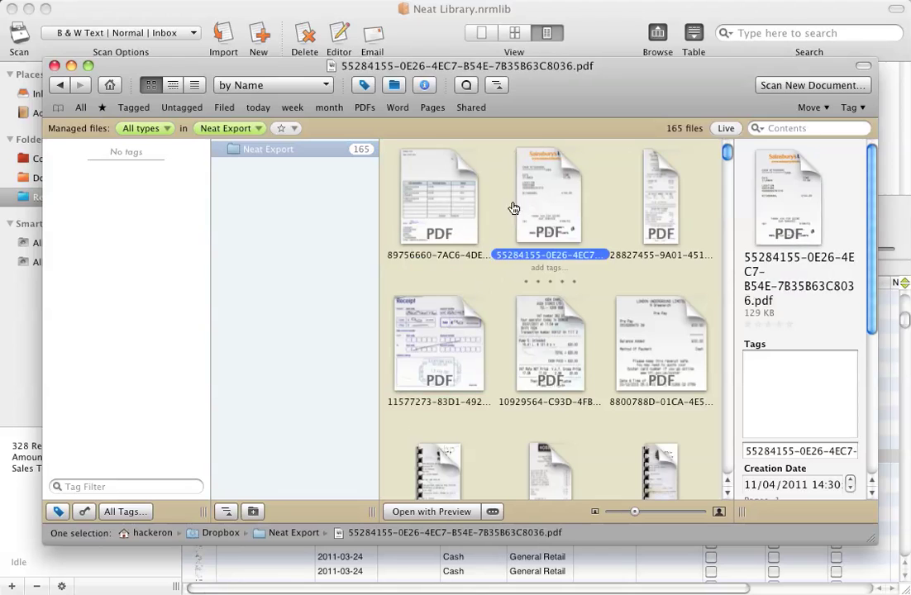
click(452, 205)
scroll(507, 240, down, 3)
scroll(507, 241, down, 3)
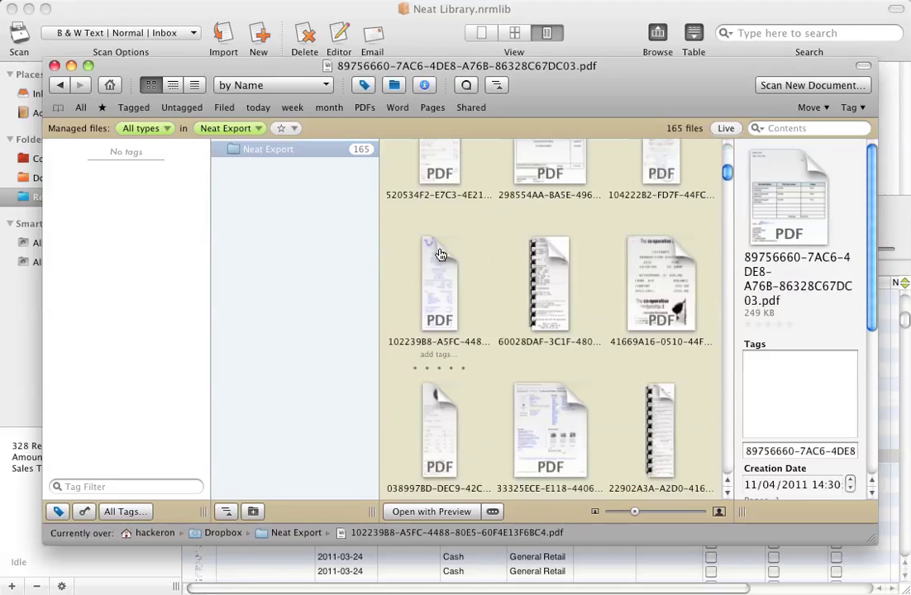
click(438, 281)
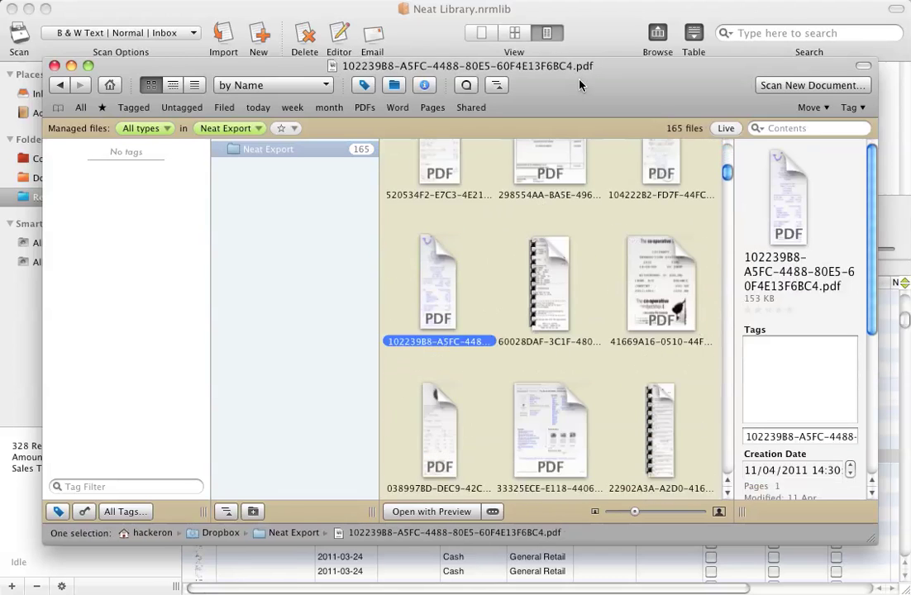
Step: Reposition and enlarge the window showing the Neat Export documents
drag(501, 72, 473, 37)
drag(554, 54, 551, 51)
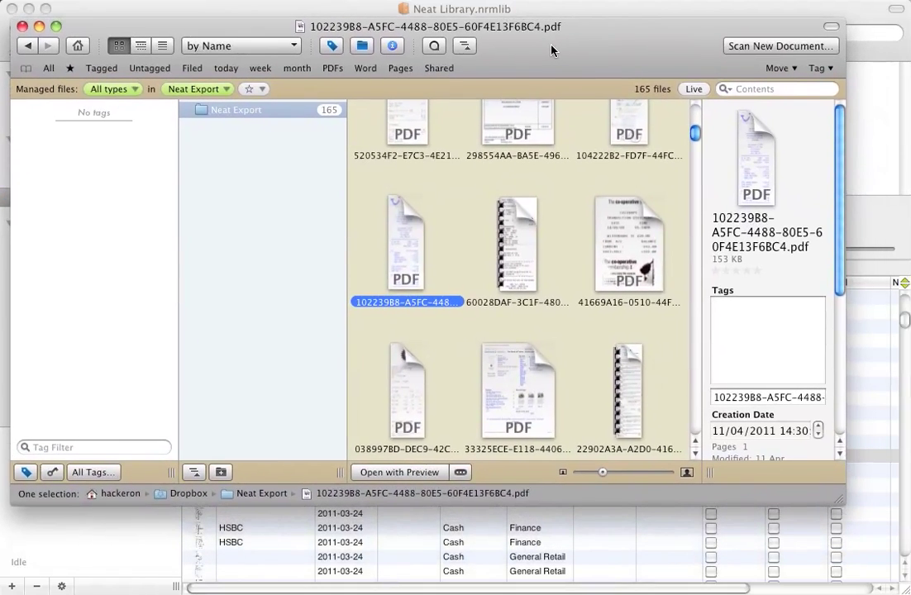
drag(844, 504, 875, 564)
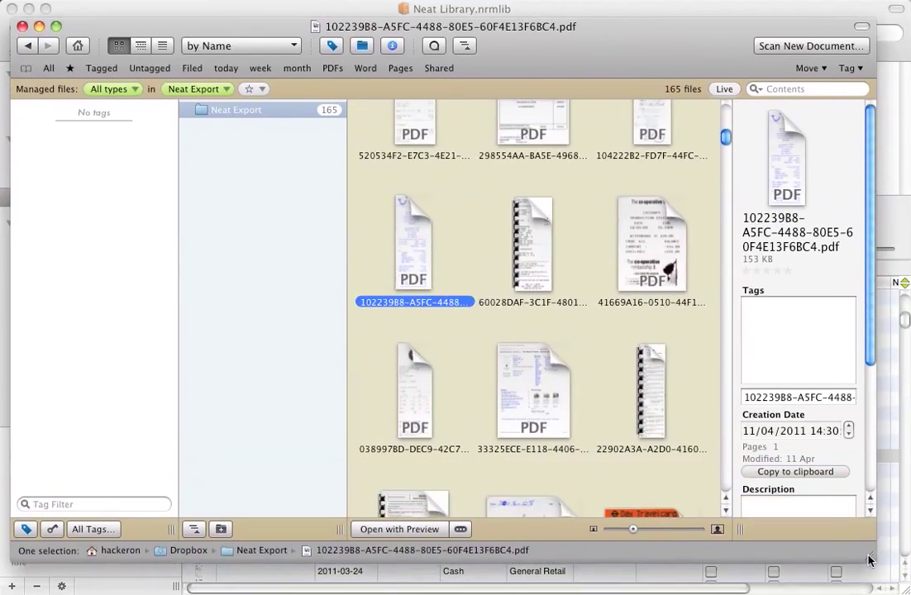
Step: Select the PDF beginning with 038997BD-DEC9 and examine its tags, creation date, description and location details
click(442, 389)
scroll(506, 366, down, 5)
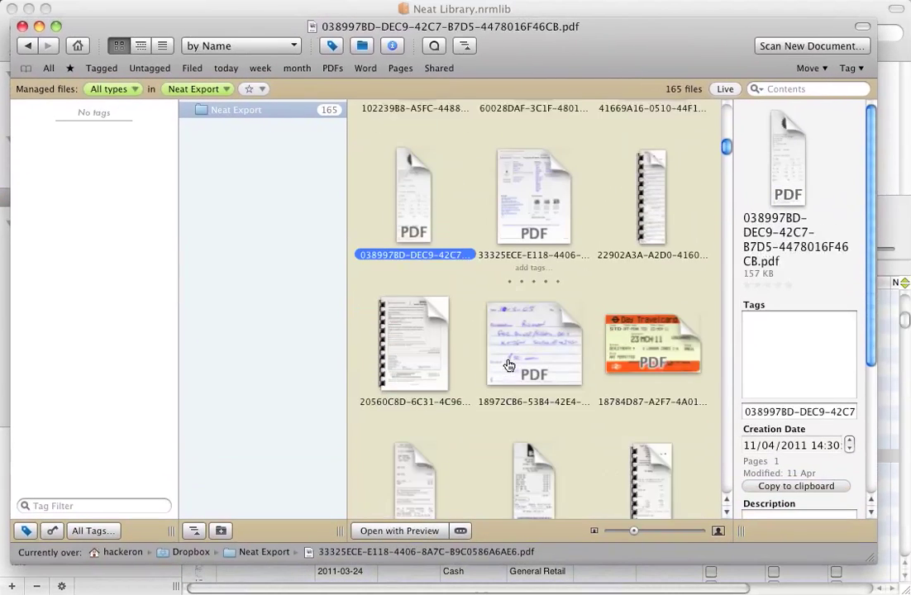
scroll(849, 289, down, 5)
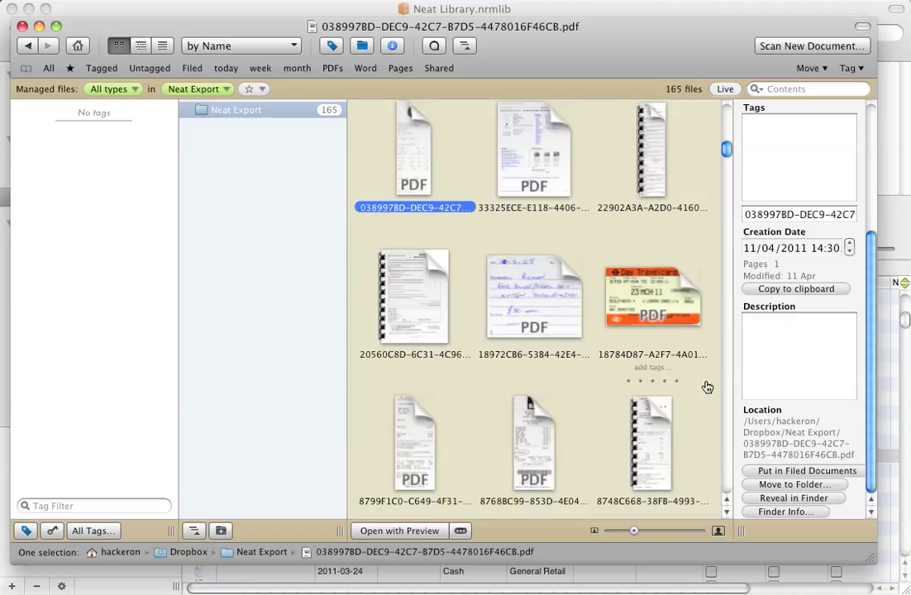
scroll(780, 376, up, 1)
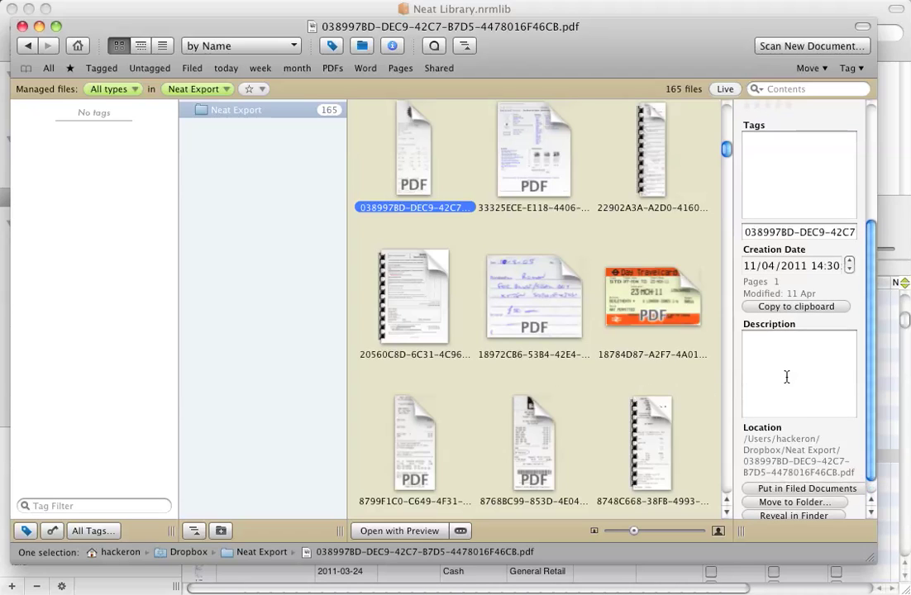
click(786, 377)
scroll(781, 347, up, 5)
click(777, 291)
scroll(777, 291, up, 5)
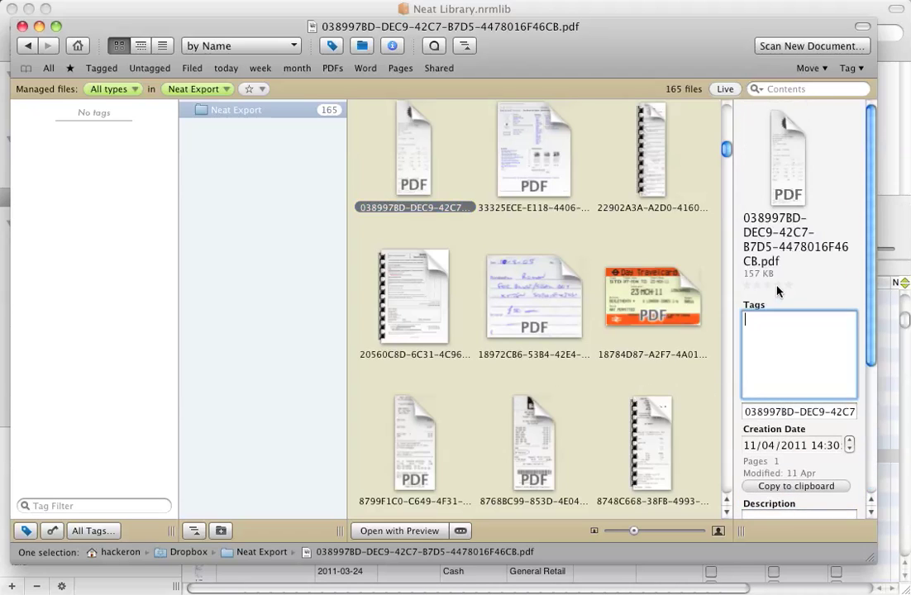
mouse_move(463, 319)
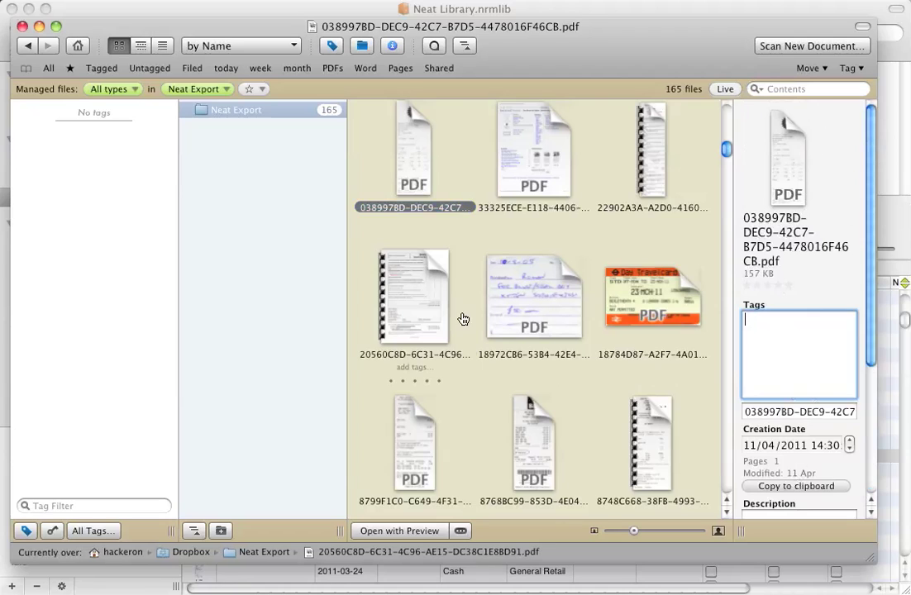
key(Down)
key(Down)
key(Down)
key(Down)
key(Down)
key(Down)
key(Down)
key(Down)
key(Down)
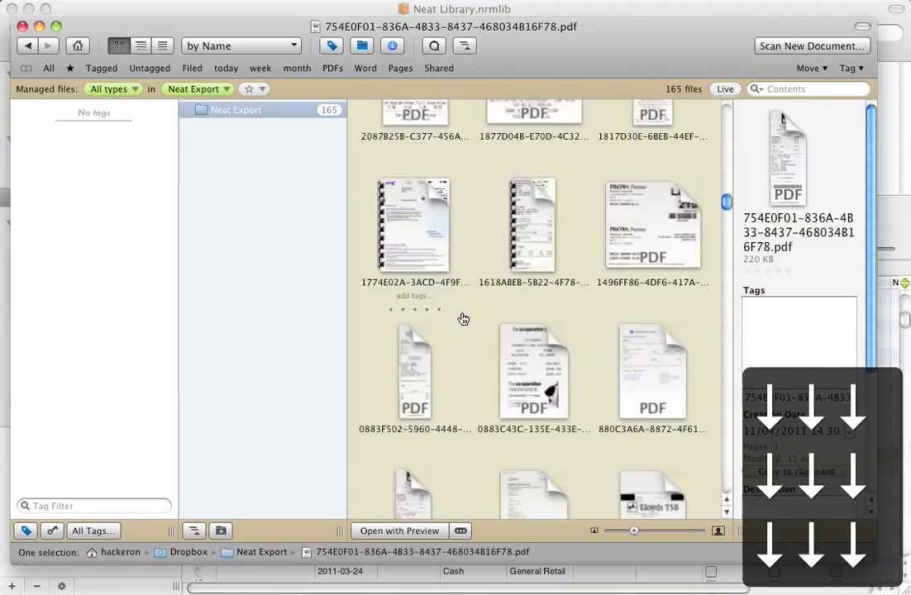
Step: Step further through the receipt PDFs to the file 84F64810-61CF-4D9D-B999-CBBBF8CE5069.pdf
key(Down)
key(Down)
key(Down)
key(Down)
key(Down)
key(Down)
key(Down)
key(Right)
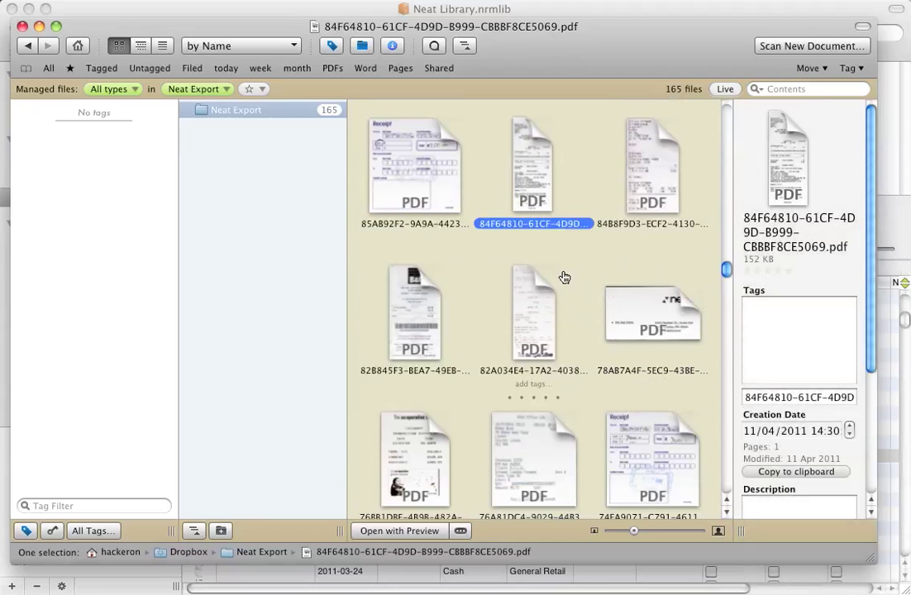
Step: Browse further down the receipts and select the PDFs beginning with 63AB4F51-53A1 and 59A1144A-E855
scroll(564, 277, down, 10)
click(542, 158)
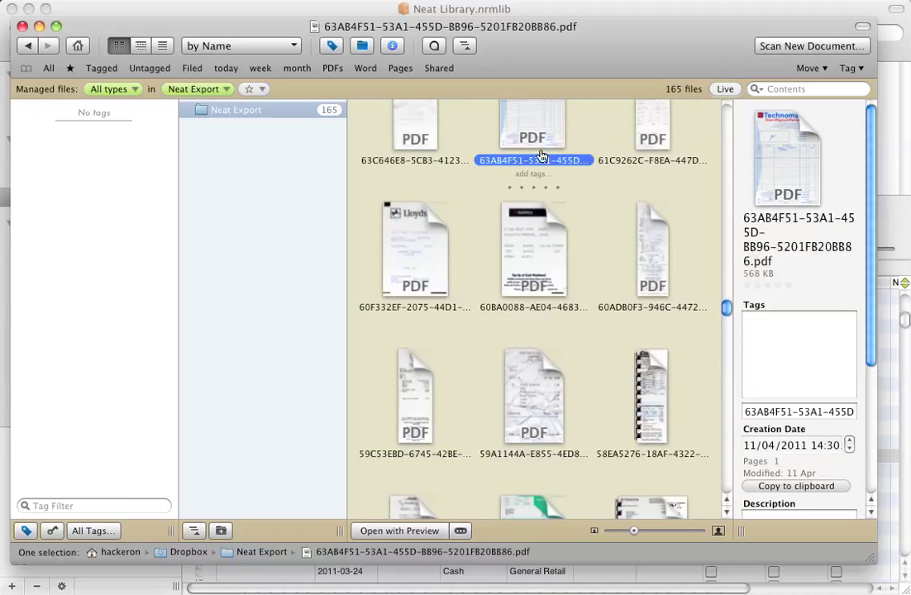
click(538, 213)
scroll(538, 217, down, 4)
click(536, 318)
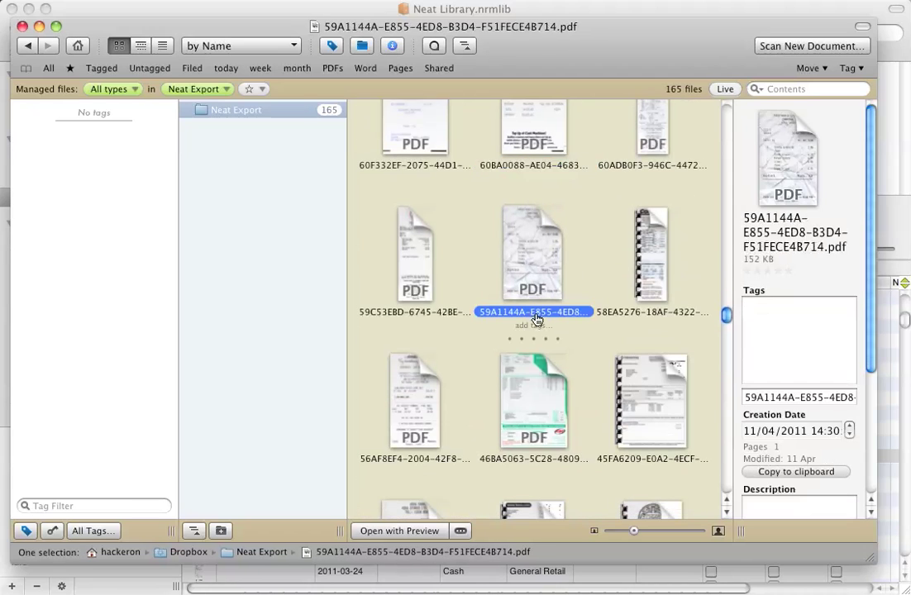
Step: Sample the next receipts, including the PDFs beginning with 45FA6209-E0A2, 42B89ED4-5ACD and 29A15EE8-DD72
click(533, 401)
click(651, 401)
scroll(590, 304, down, 5)
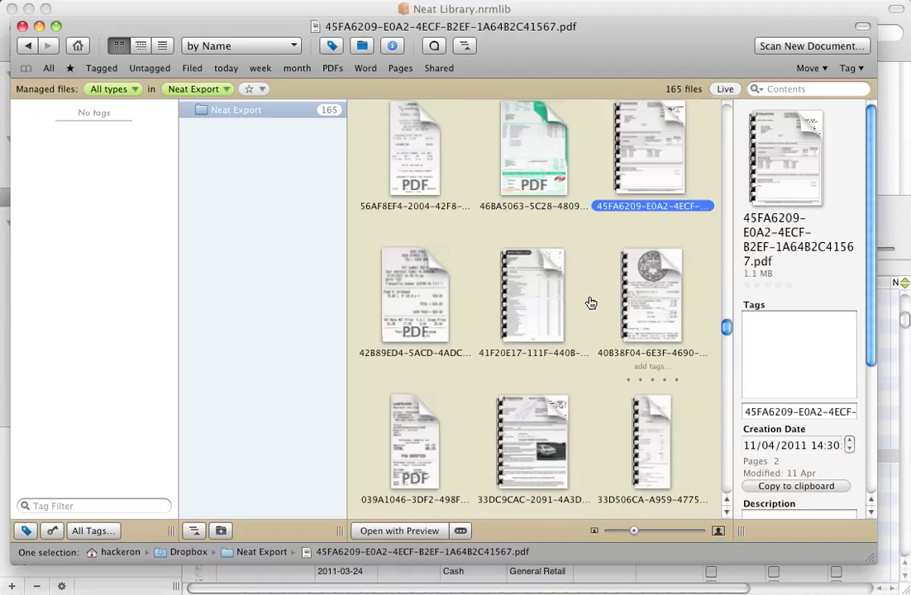
click(646, 304)
click(411, 311)
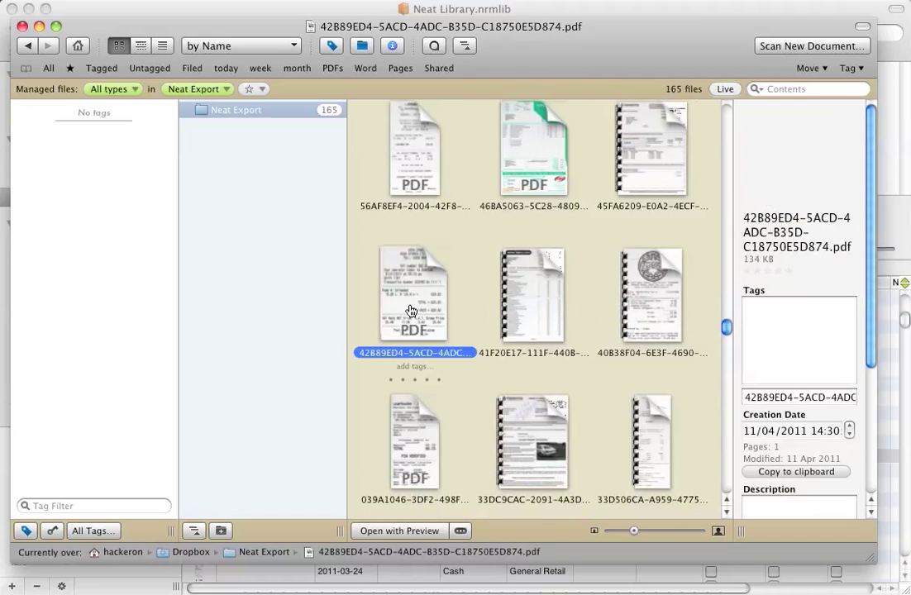
scroll(413, 313, down, 4)
click(417, 319)
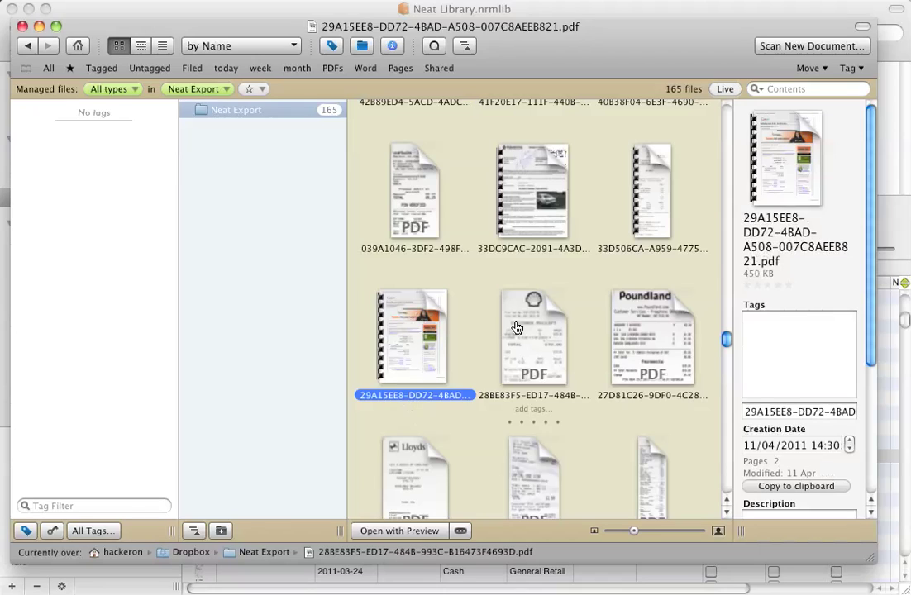
Step: Select the receipt PDF beginning with 7F321ABF-E17D and inspect its file name in the document details
drag(726, 338, 726, 376)
click(669, 346)
click(780, 332)
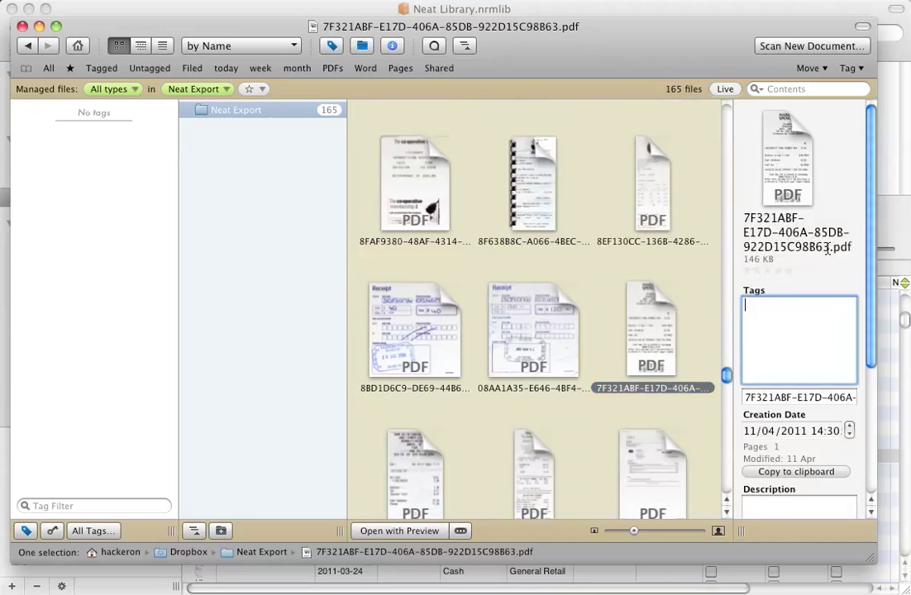
drag(827, 250, 744, 219)
click(766, 240)
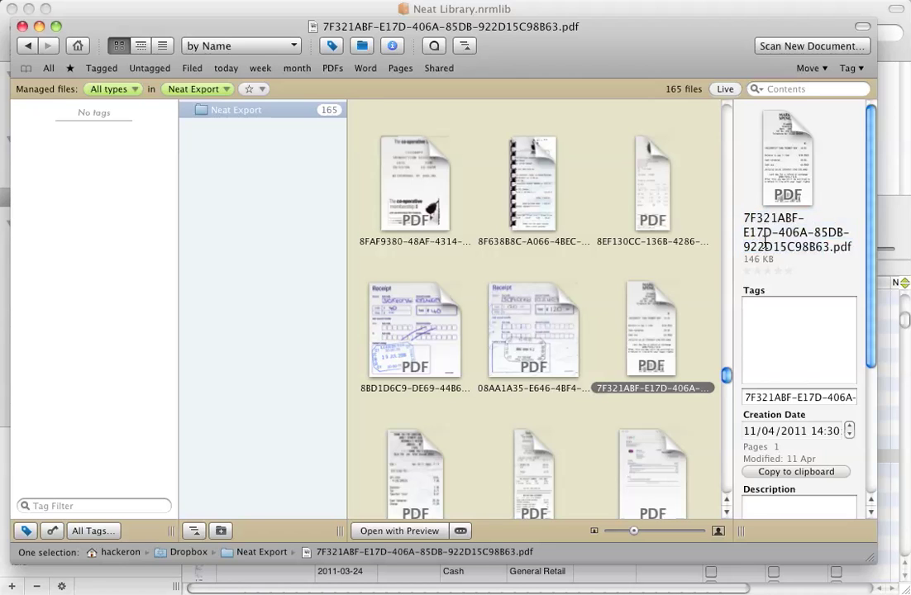
Step: Look through more receipts, selecting the PDFs beginning with 08AA1A35-E646, 6EBD8FEF-9780, 5F38751E-E8FF and 5F3D8AA2-6812
click(550, 319)
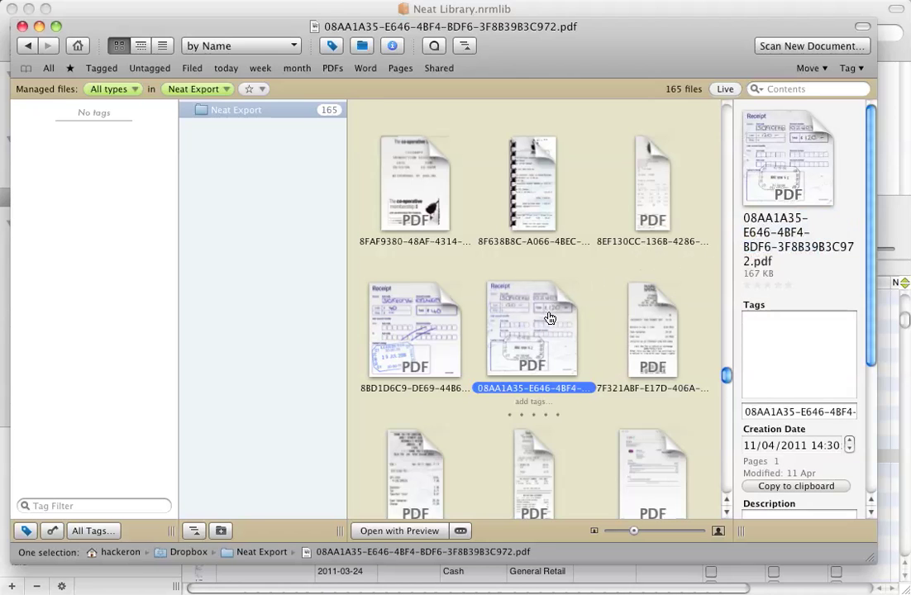
scroll(550, 318, down, 10)
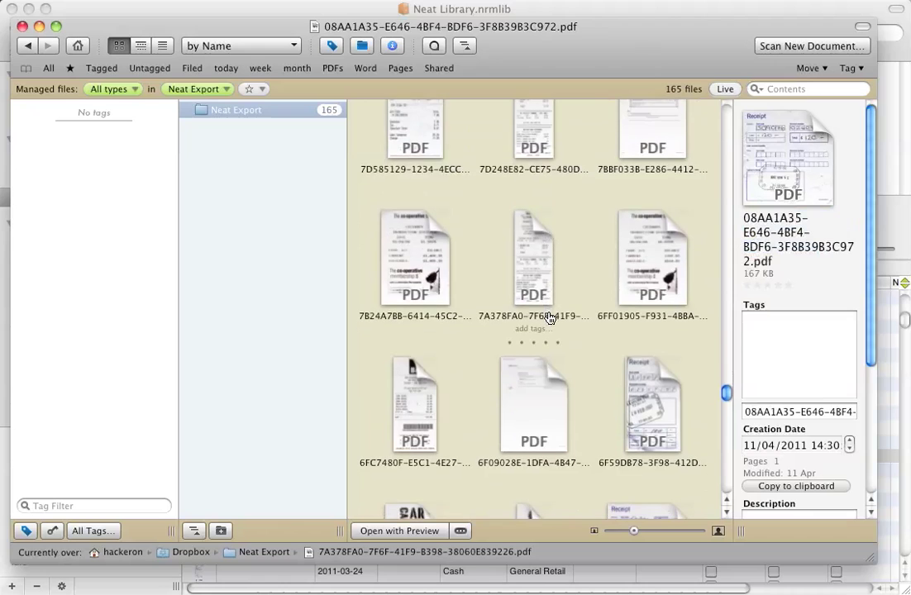
scroll(550, 319, down, 5)
click(407, 414)
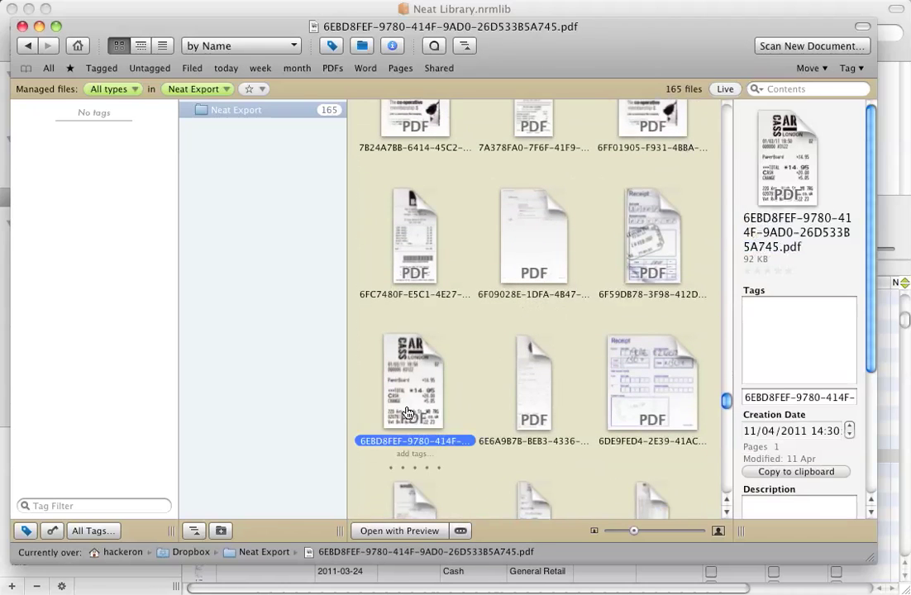
scroll(545, 322, down, 5)
click(515, 380)
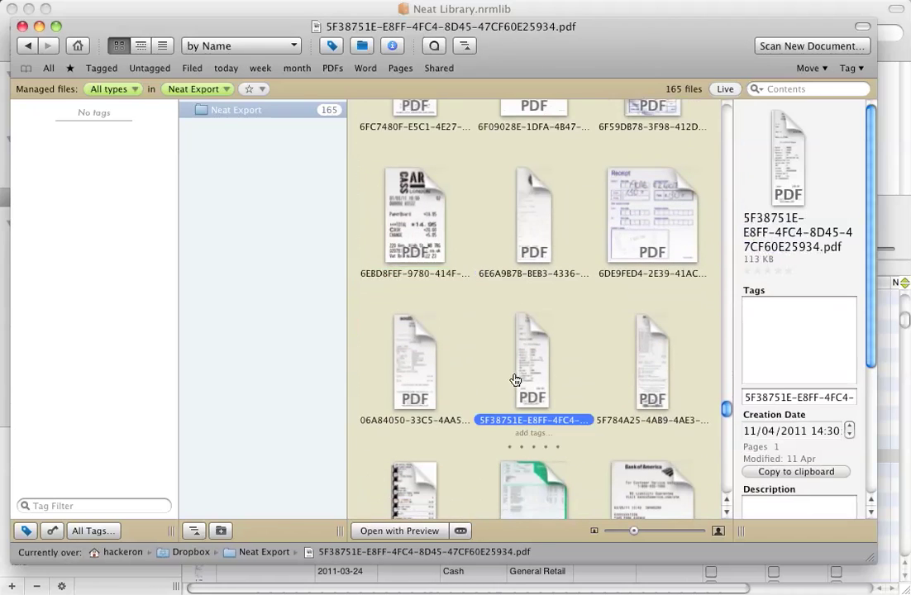
scroll(514, 381, down, 5)
click(529, 360)
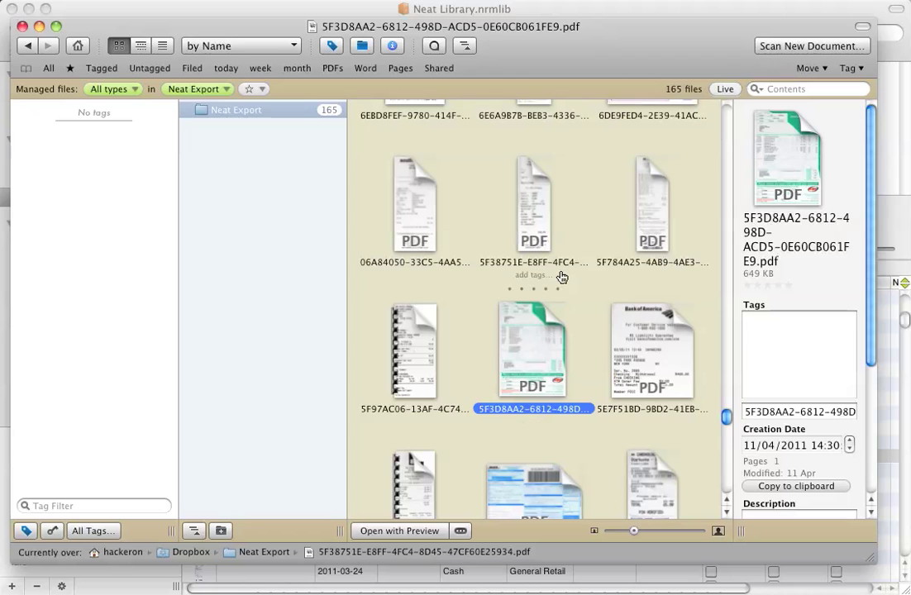
Step: Select the PDF beginning with 5DBC576B-6D71, view its description and location details, and select the one beginning with 3D4D380E-F69E
scroll(559, 279, down, 10)
click(526, 213)
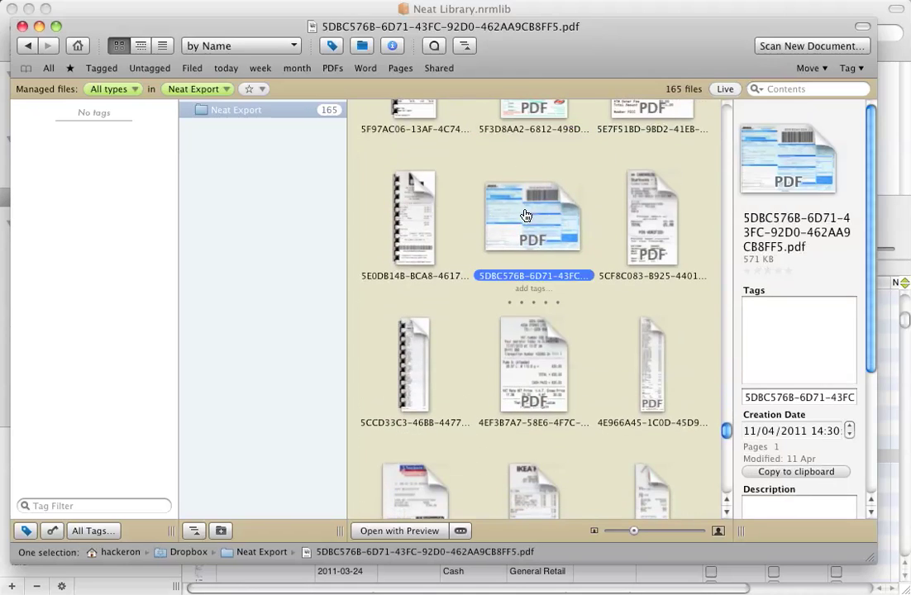
scroll(785, 259, down, 5)
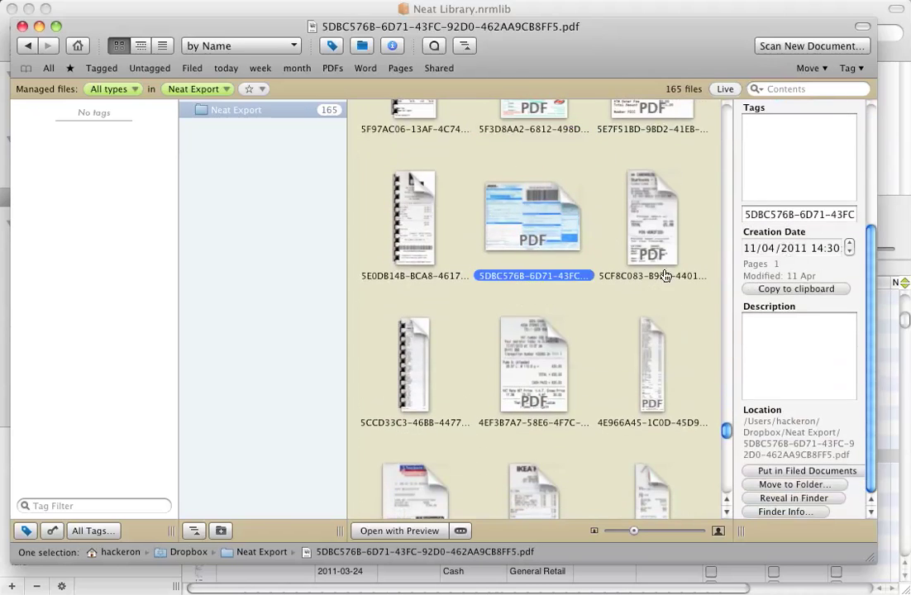
scroll(488, 326, down, 15)
click(408, 273)
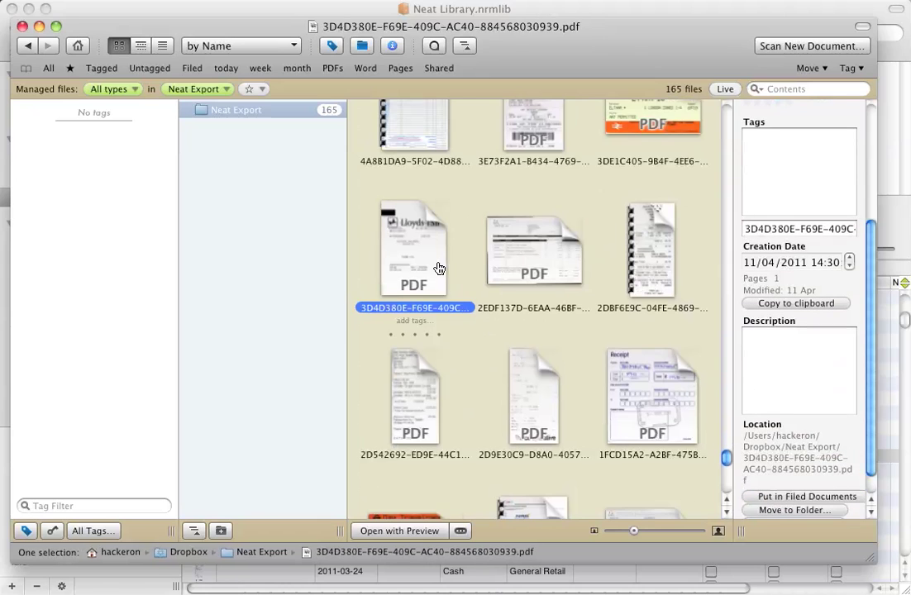
Step: Browse back up through the exported receipts and select the PDF beginning with 26BC0C37-E707
scroll(439, 269, up, 10)
scroll(525, 284, down, 4)
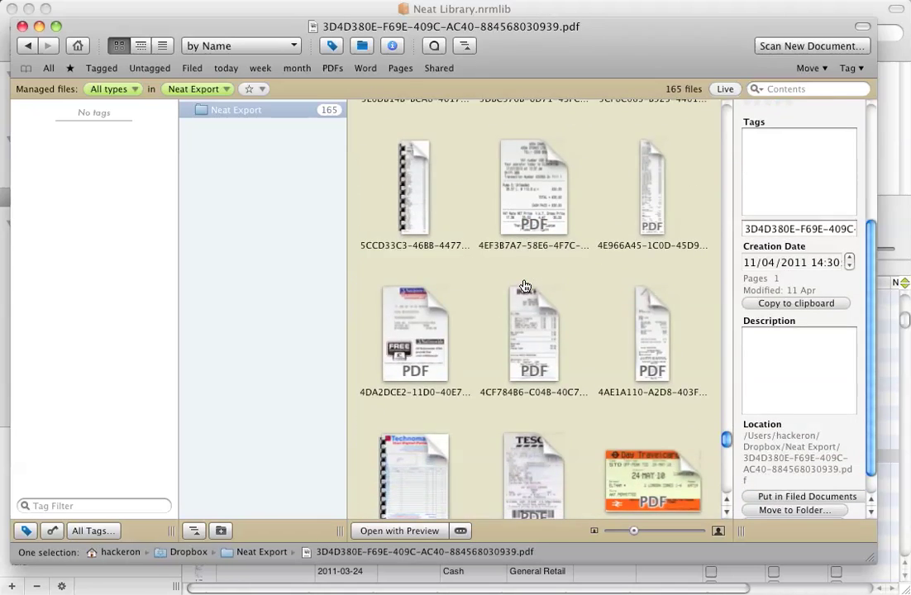
scroll(525, 286, down, 5)
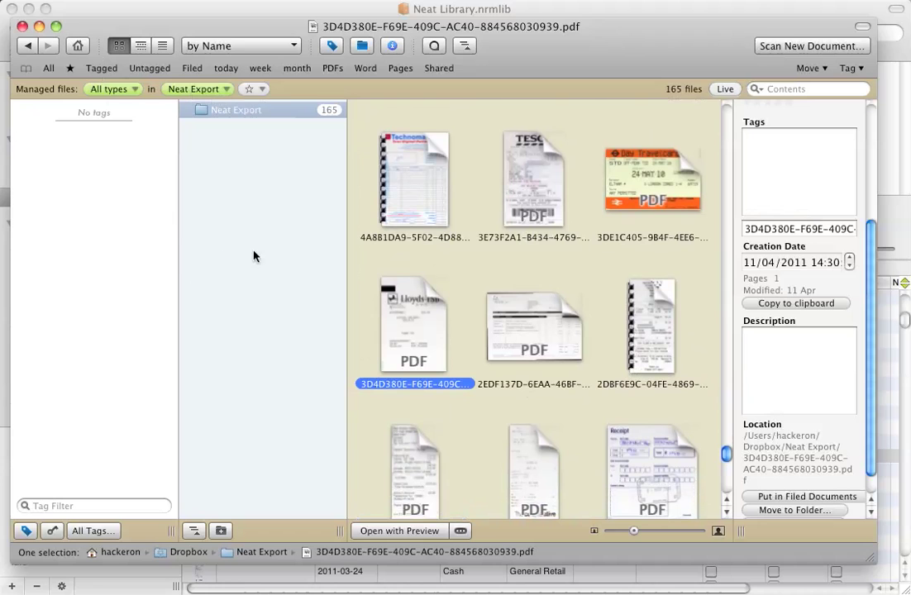
scroll(529, 315, down, 5)
scroll(529, 315, up, 20)
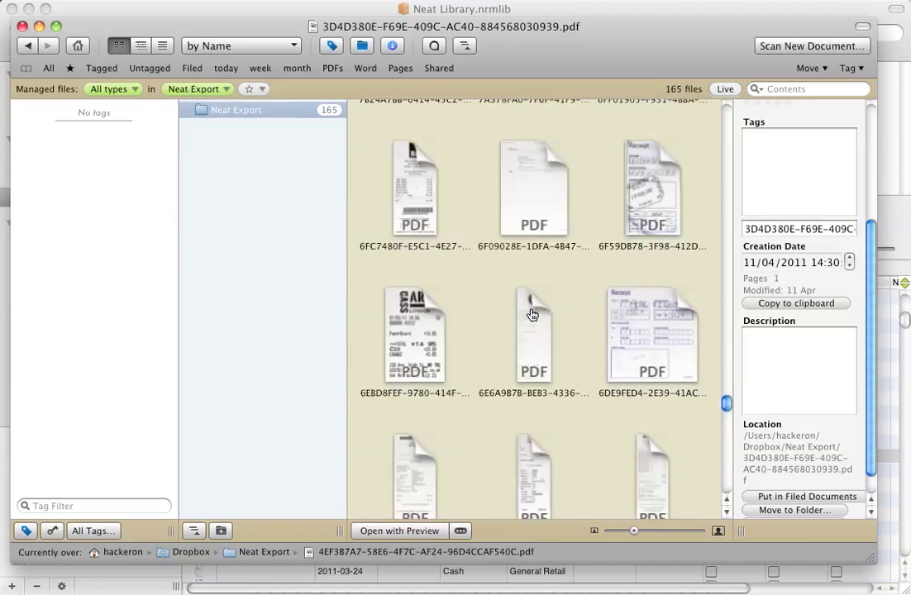
scroll(533, 315, up, 5)
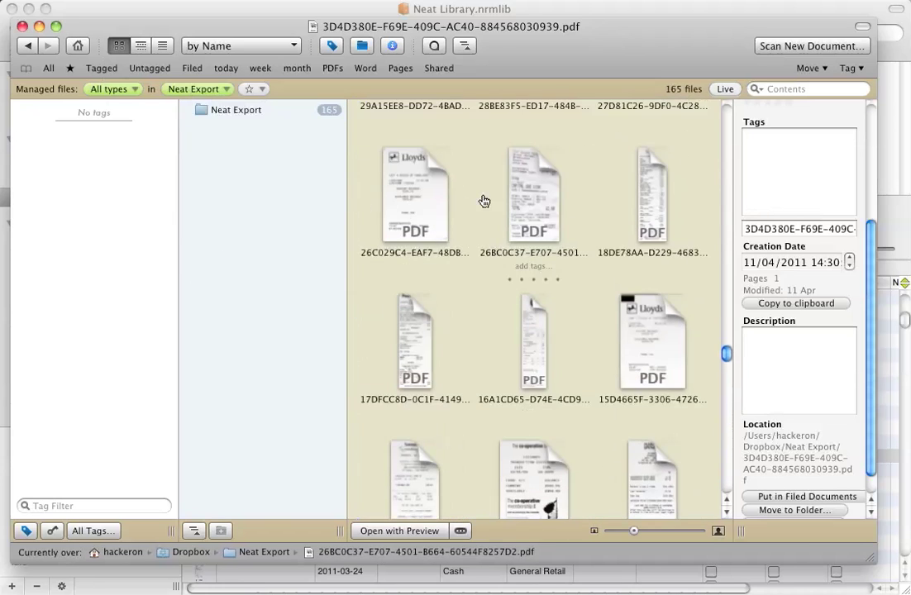
click(530, 202)
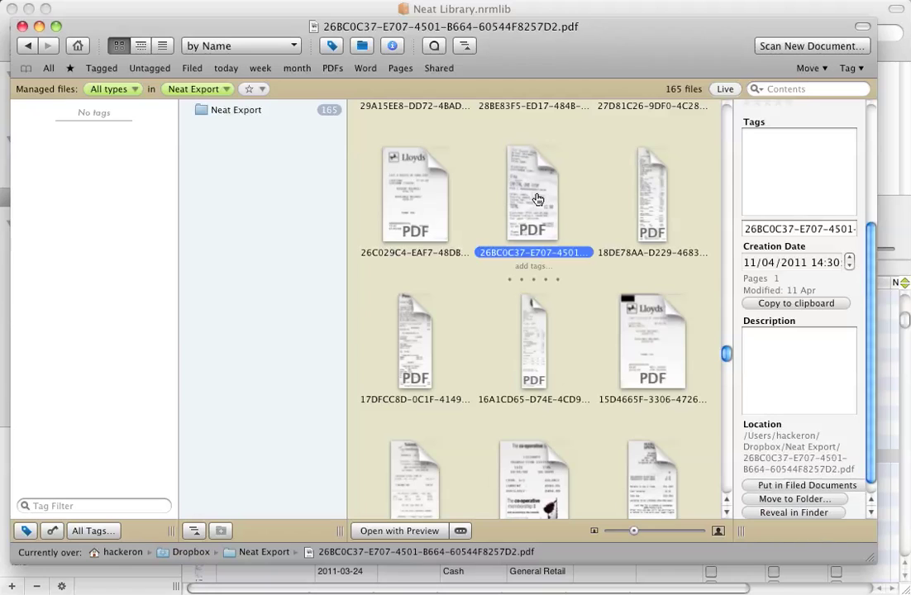
Step: Return to the whole document collection and open the Accounts folder inside Dropbox's Fusetech folder
click(81, 48)
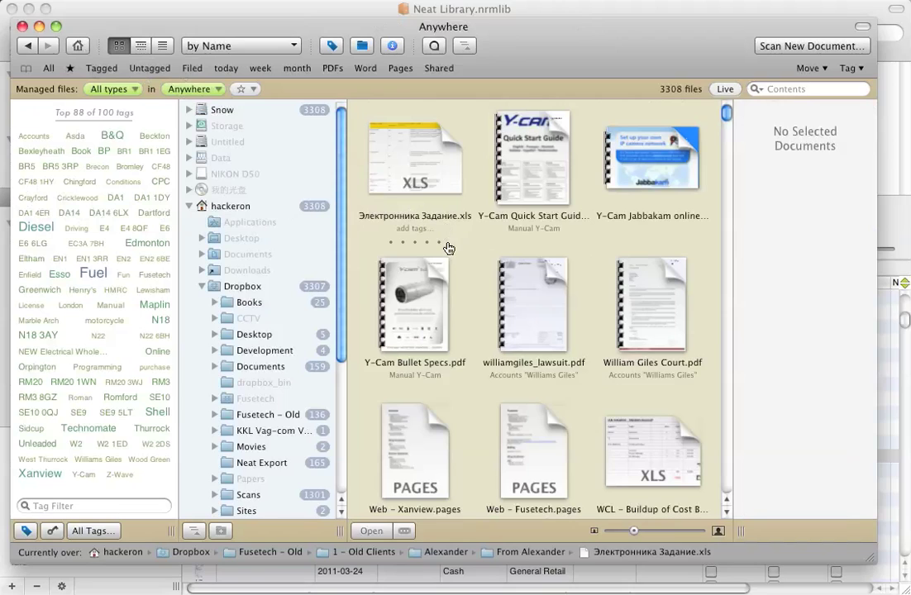
click(220, 286)
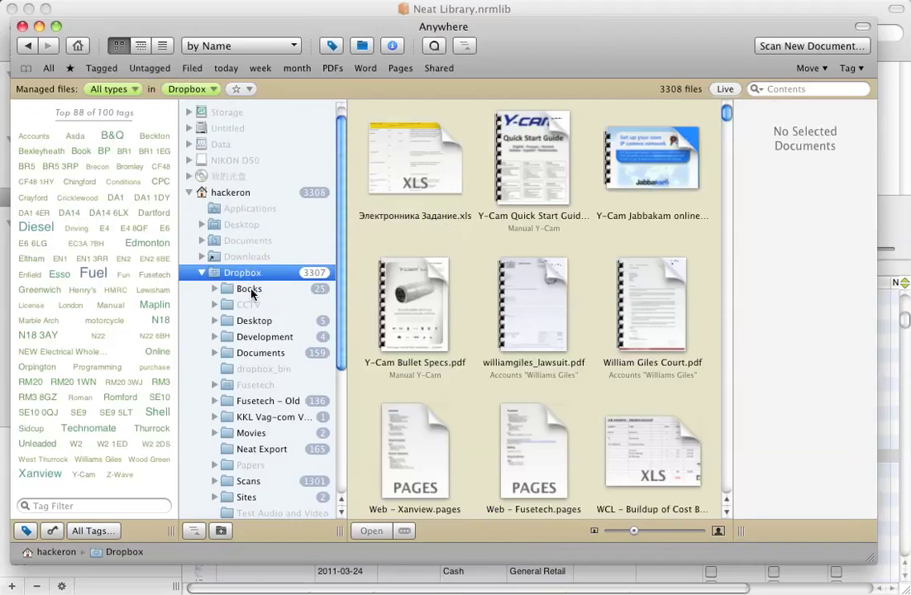
scroll(252, 292, down, 4)
click(229, 322)
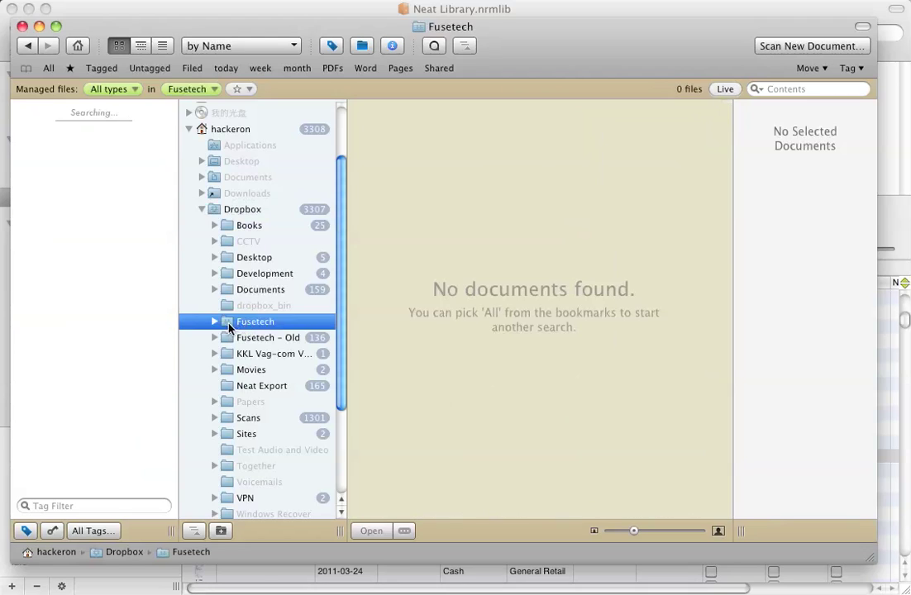
double_click(229, 325)
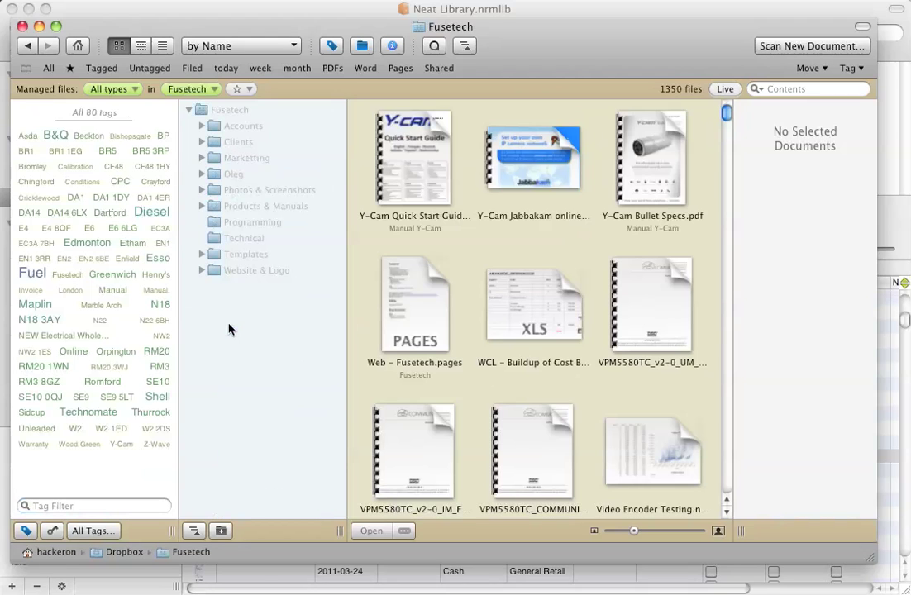
click(203, 126)
double_click(212, 127)
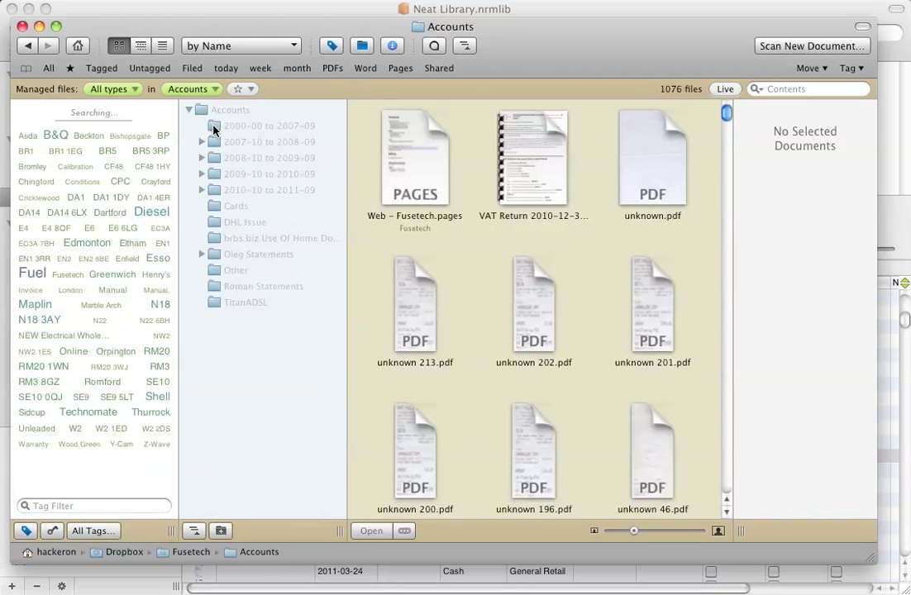
Step: Look through the Accounts year folders from 2000-00 to 2007-09 through 2010-10 to 2011-09
click(250, 128)
click(257, 142)
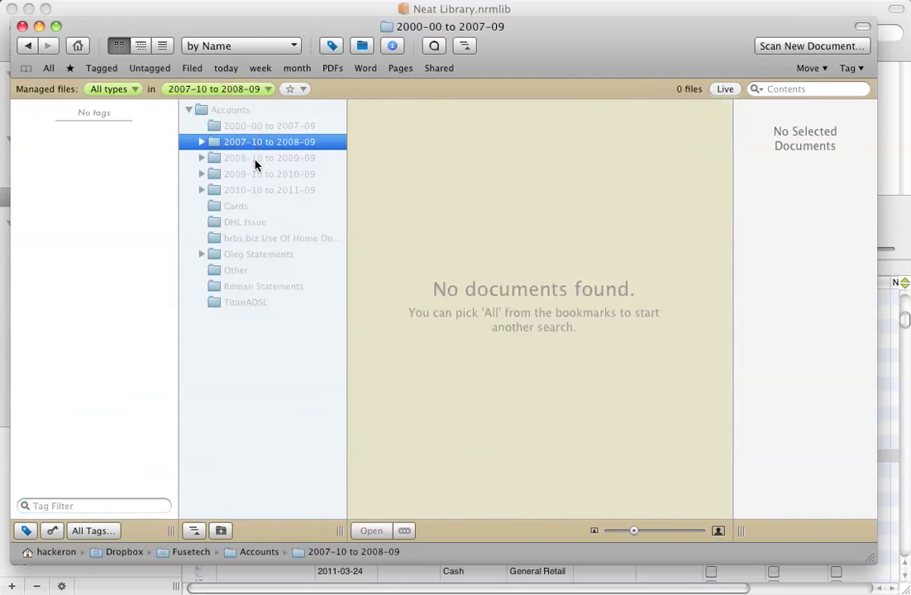
click(253, 158)
click(250, 174)
click(246, 191)
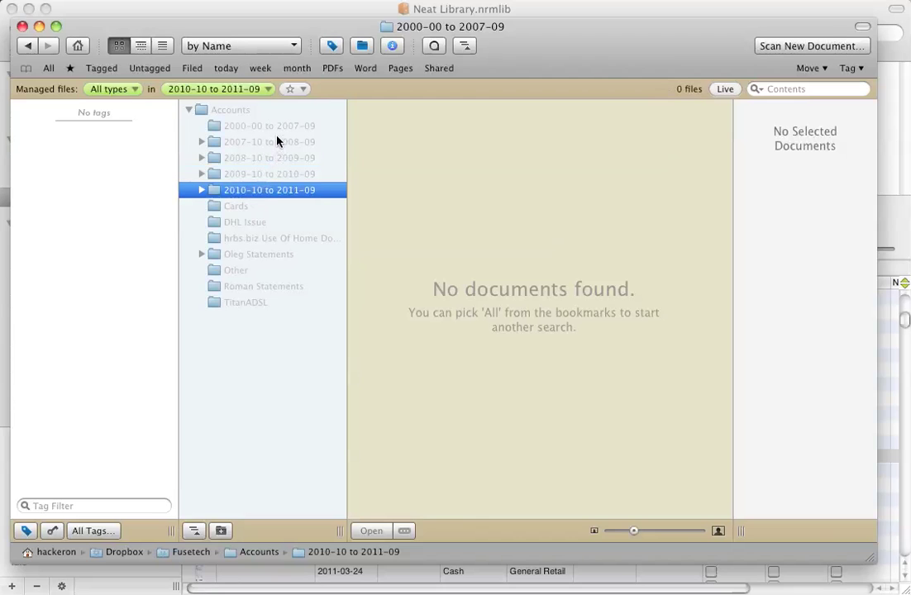
click(245, 175)
click(240, 157)
click(240, 189)
click(244, 143)
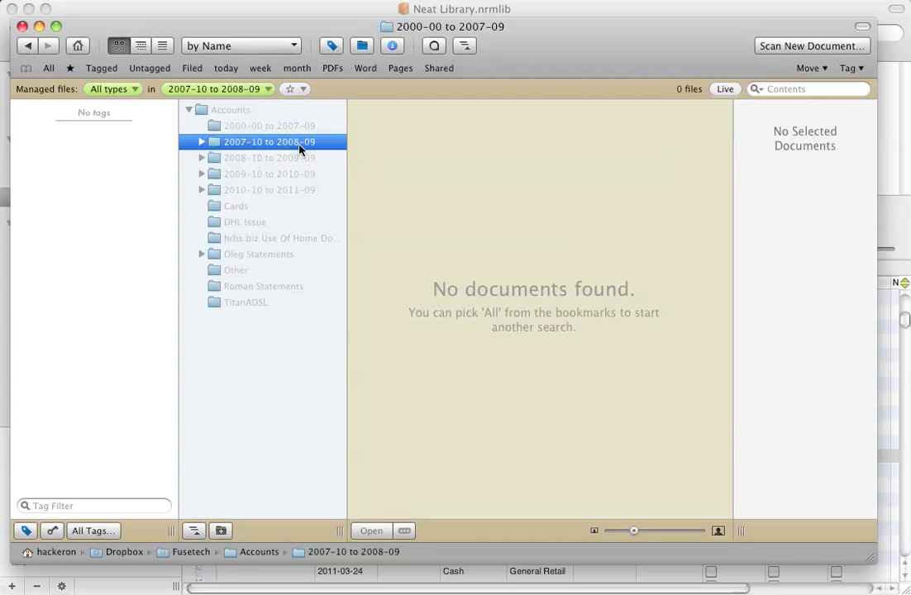
click(245, 157)
click(239, 143)
click(259, 191)
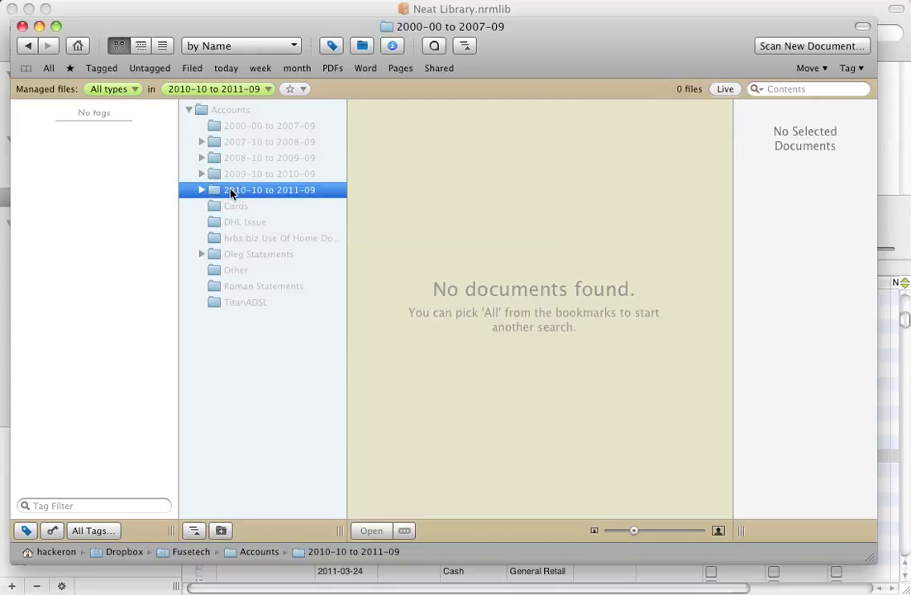
Step: Open the 2010-10 to 2011-09 folder and look over its Expenses, Government Letters and HSBC subfolders
double_click(231, 192)
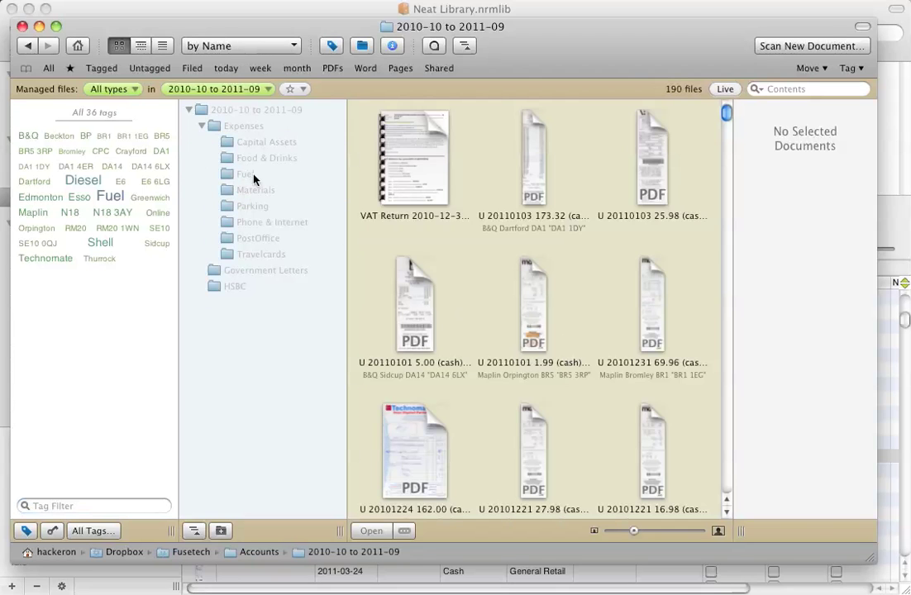
click(239, 126)
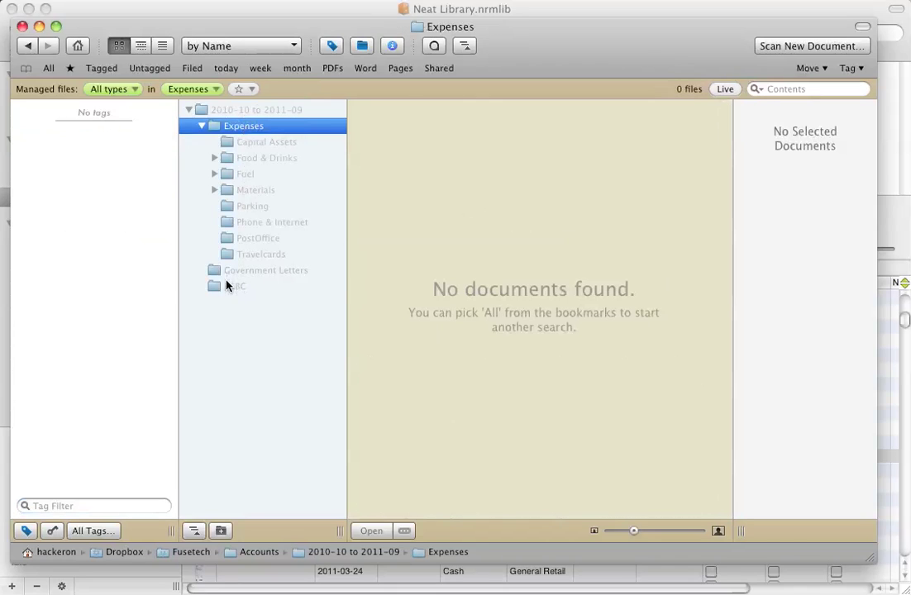
click(226, 285)
click(242, 269)
click(228, 286)
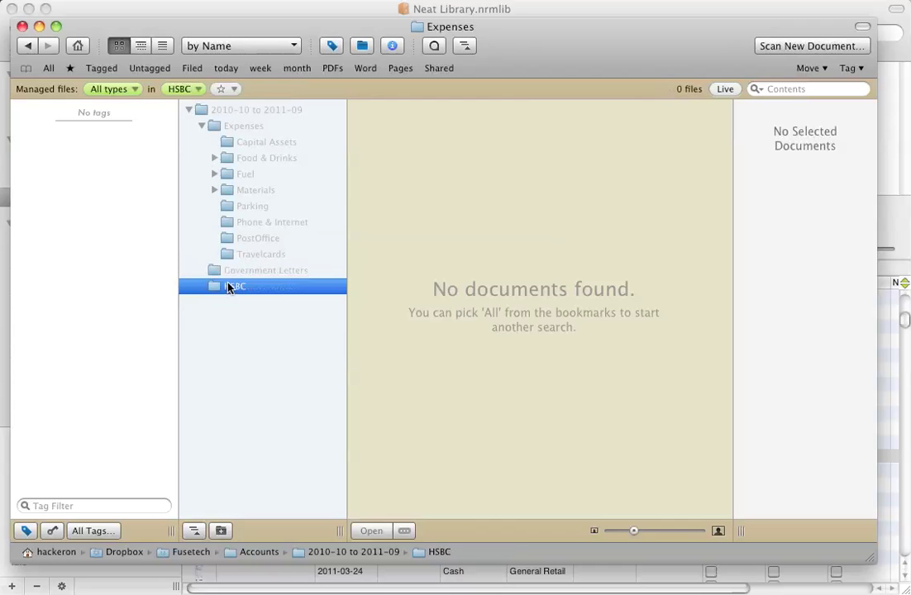
Step: Open the Expenses folder of 2010-10 to 2011-09 and select its parent entry above the expense categories
click(240, 128)
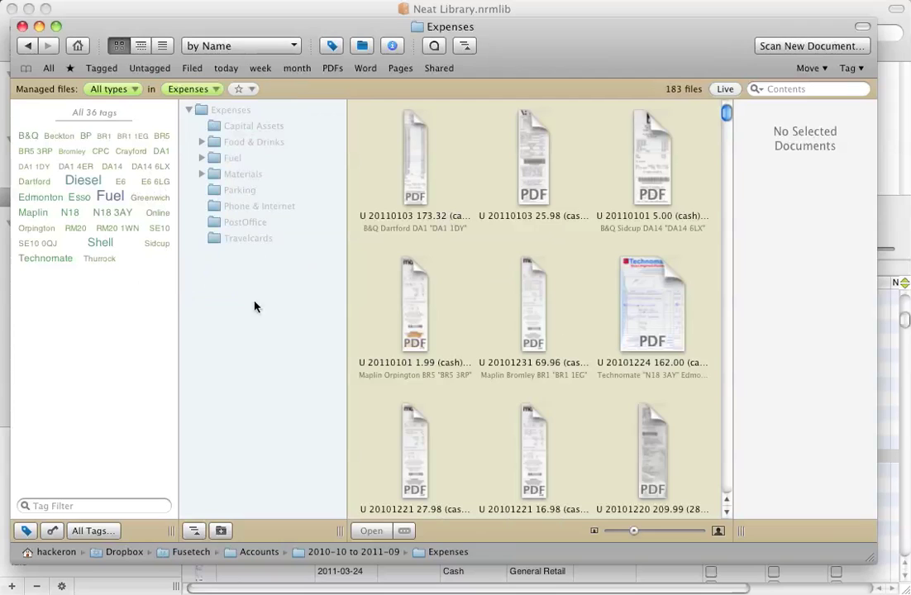
drag(246, 135, 222, 201)
click(232, 114)
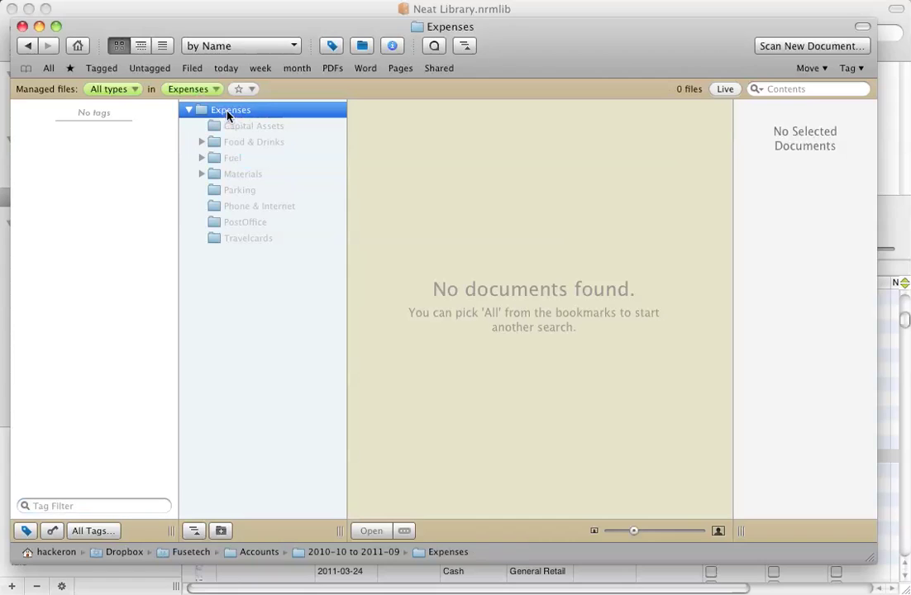
Step: Return to the complete Expenses listing with all its documents and filter it by the Fuel tag
click(34, 47)
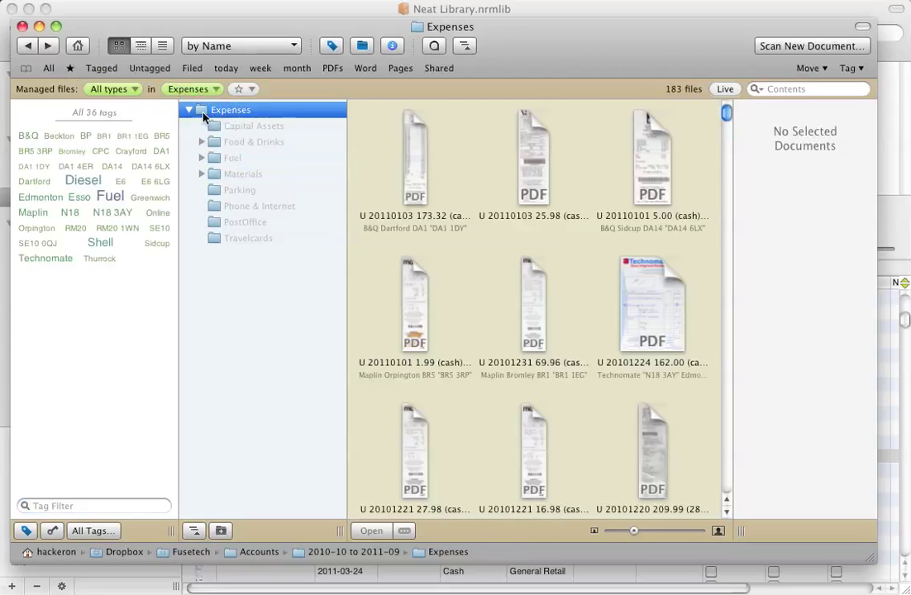
click(200, 117)
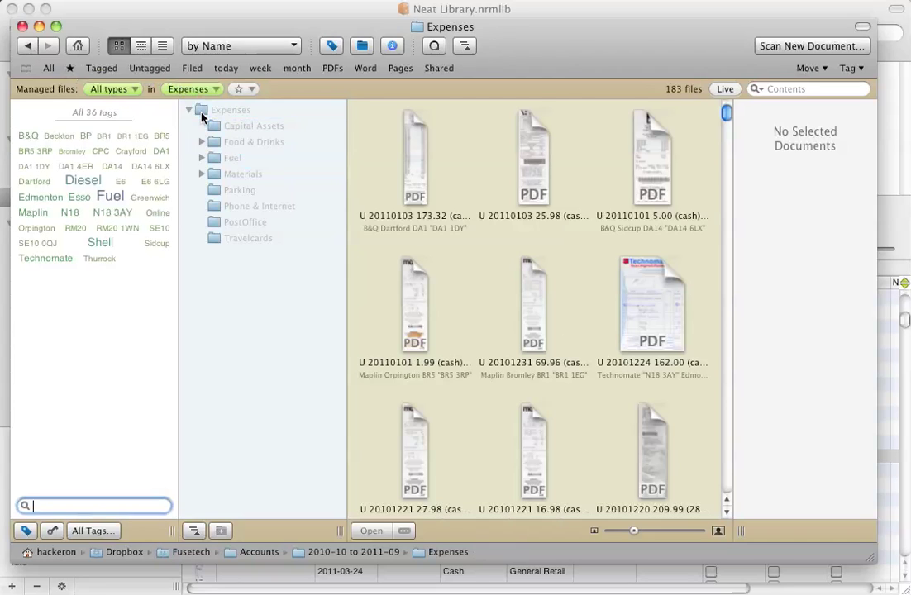
click(201, 113)
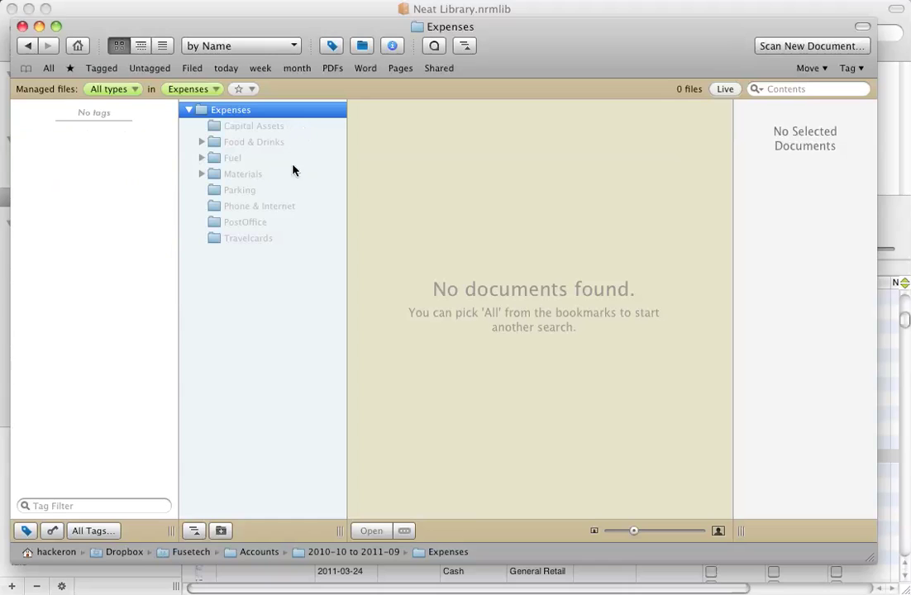
click(54, 69)
click(28, 47)
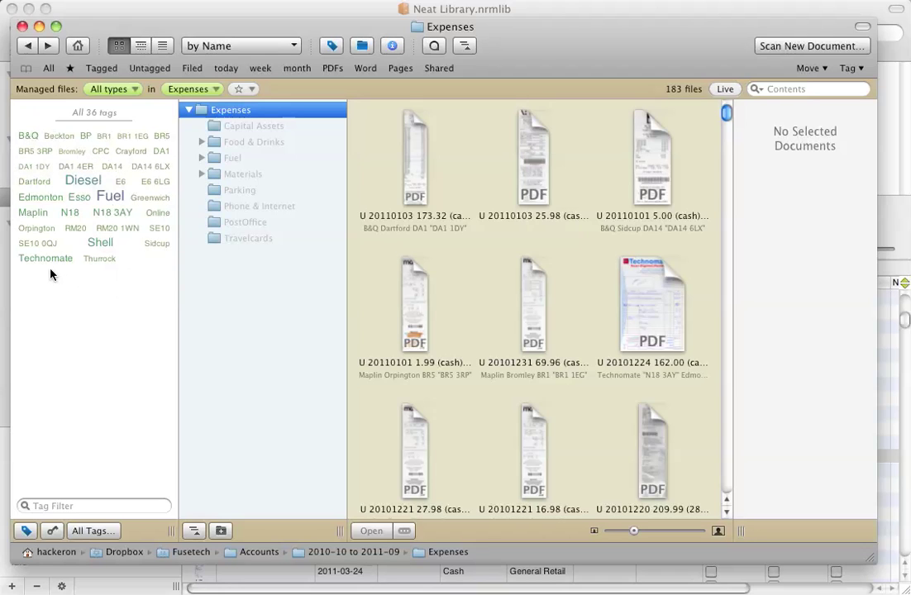
click(104, 199)
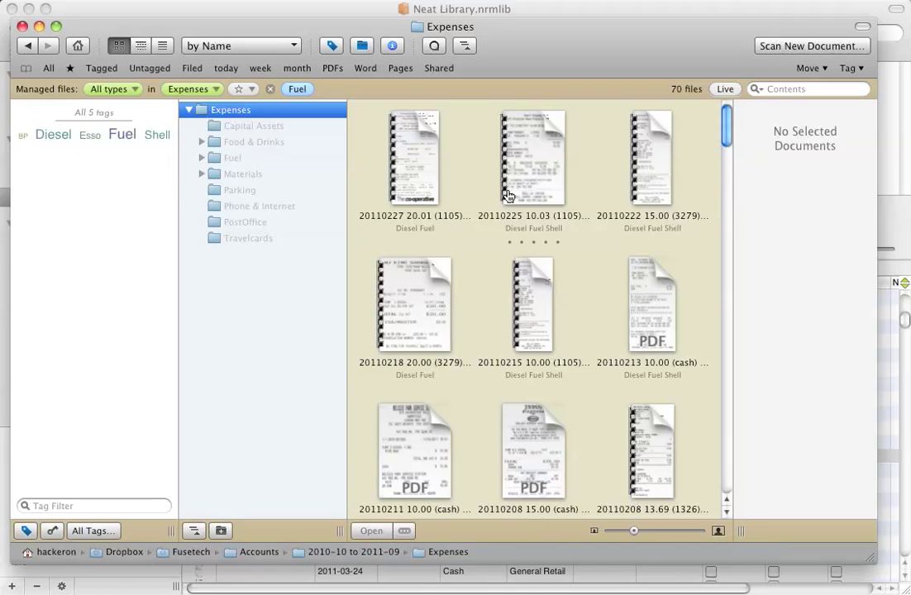
Step: Examine the tags, creation date and location of the 20.01 and 10.03 VAT diesel receipts
click(407, 192)
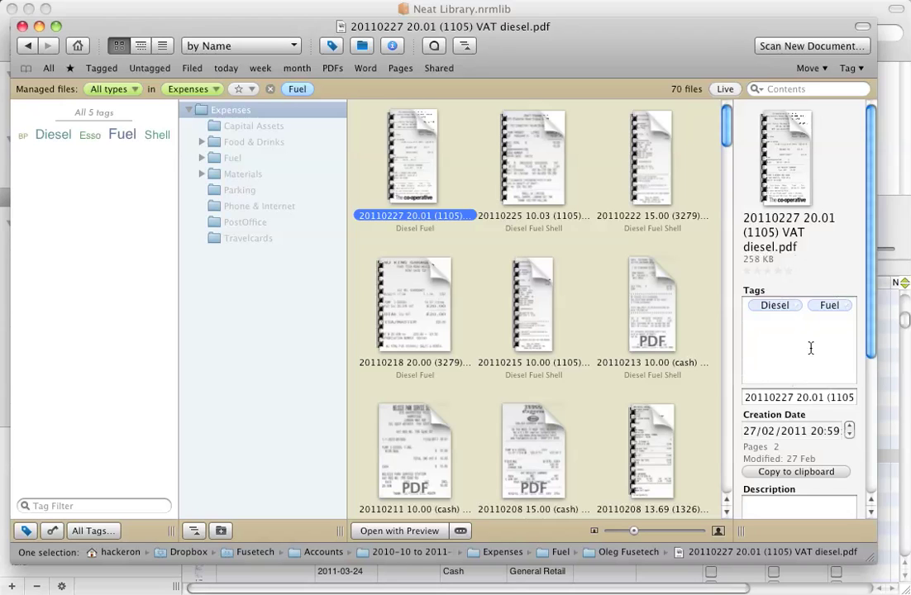
scroll(798, 363, down, 10)
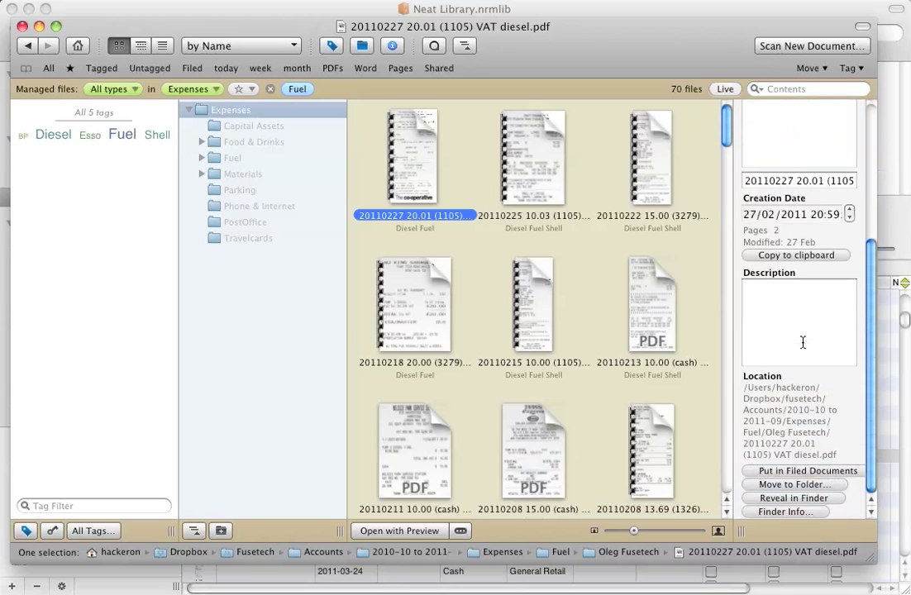
scroll(803, 342, up, 6)
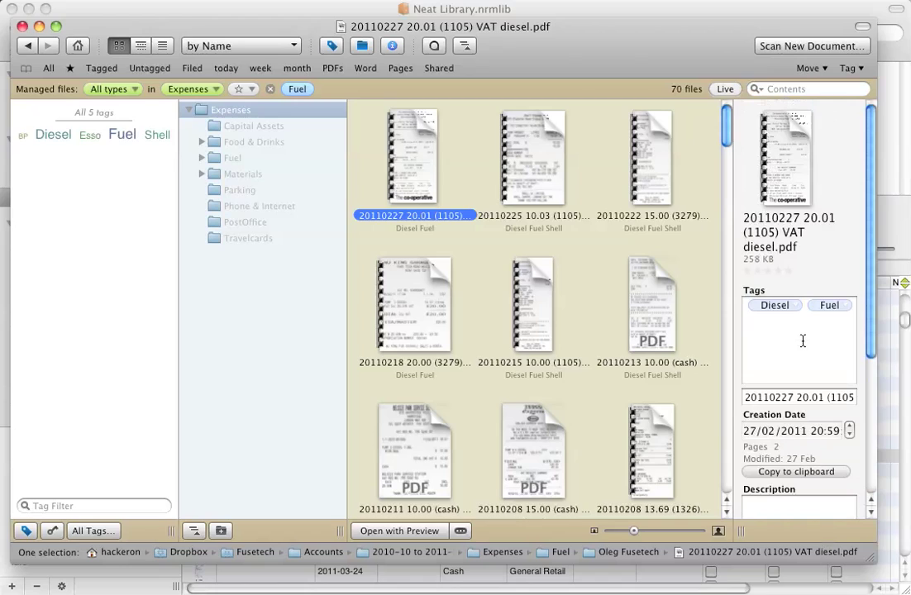
click(480, 211)
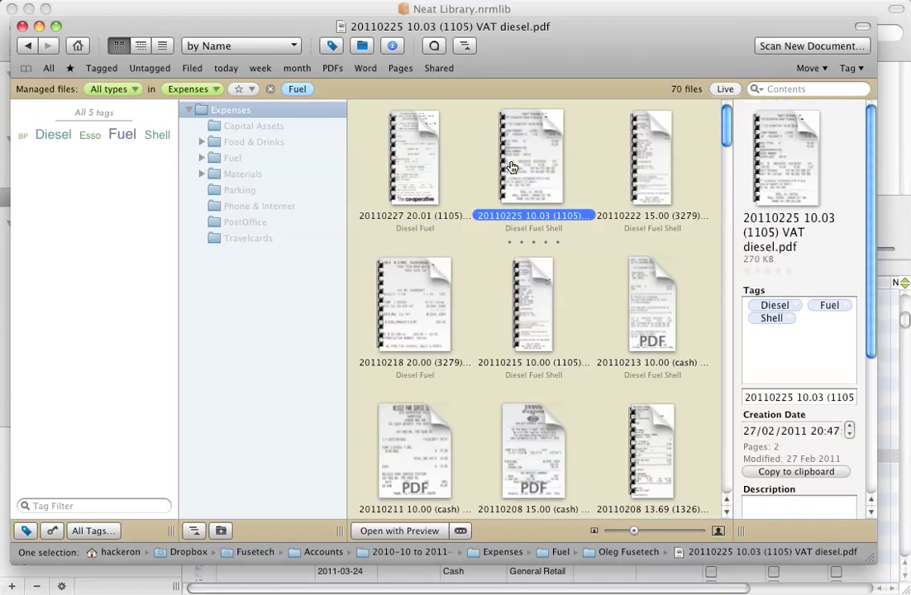
click(470, 211)
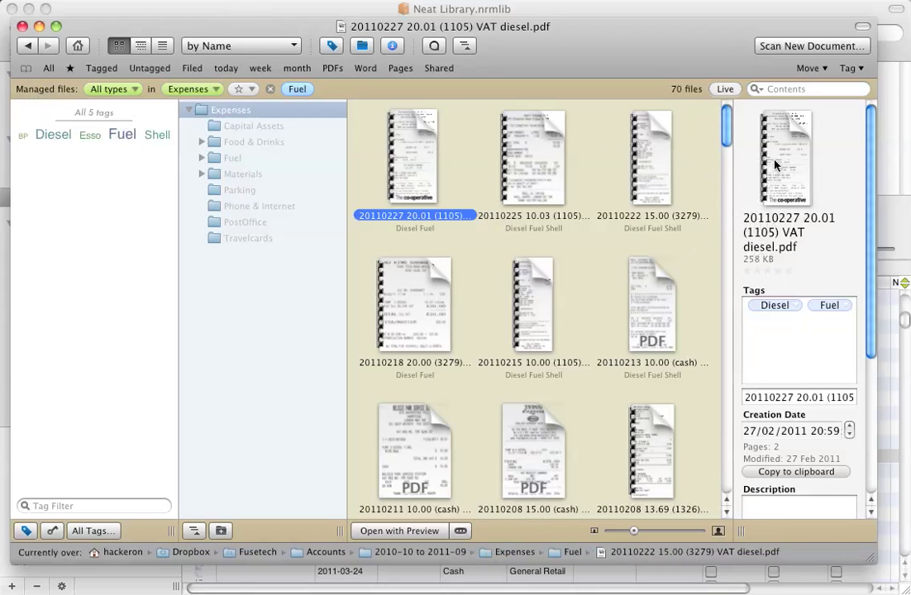
Step: Go back to the Neat Library window and browse the receipts by Category, Payment Type and Subject
key(super+w)
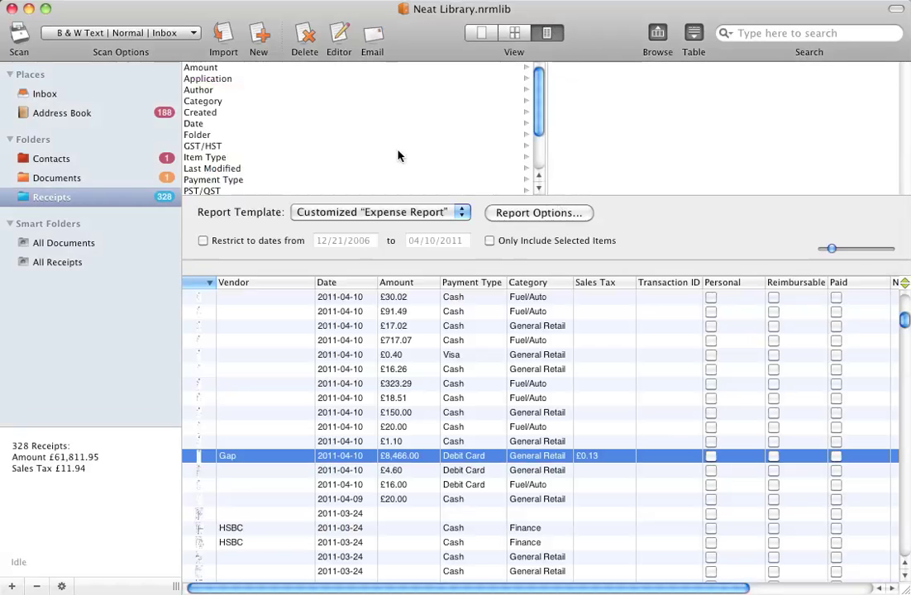
click(321, 101)
scroll(320, 108, down, 5)
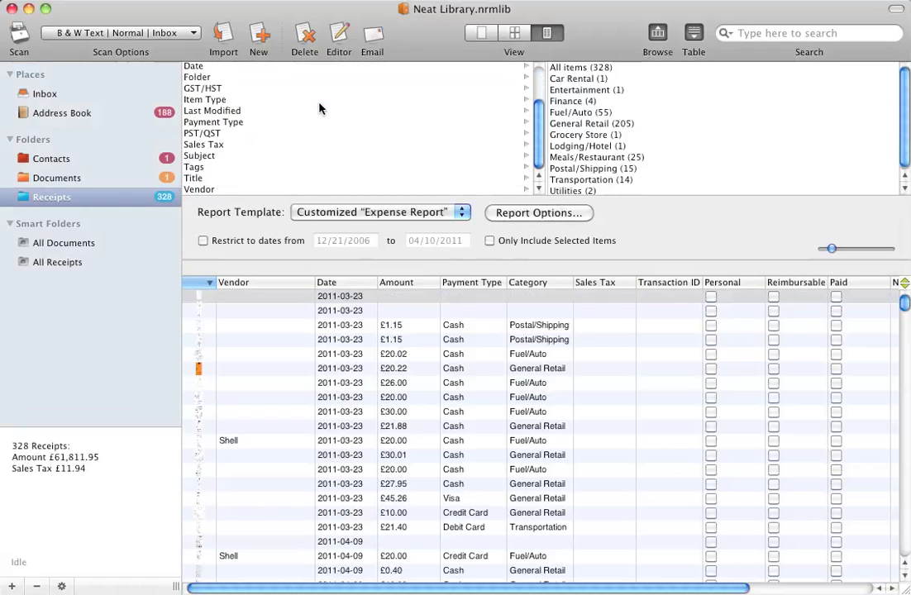
click(260, 122)
click(250, 156)
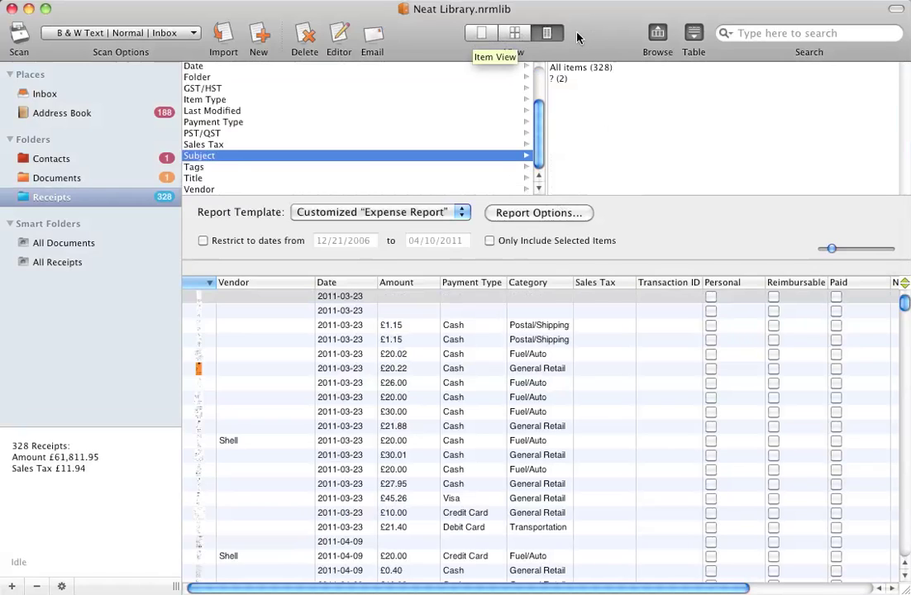
Step: Hide the column browser above the receipt list and select the £21.88 receipt
key(super+b)
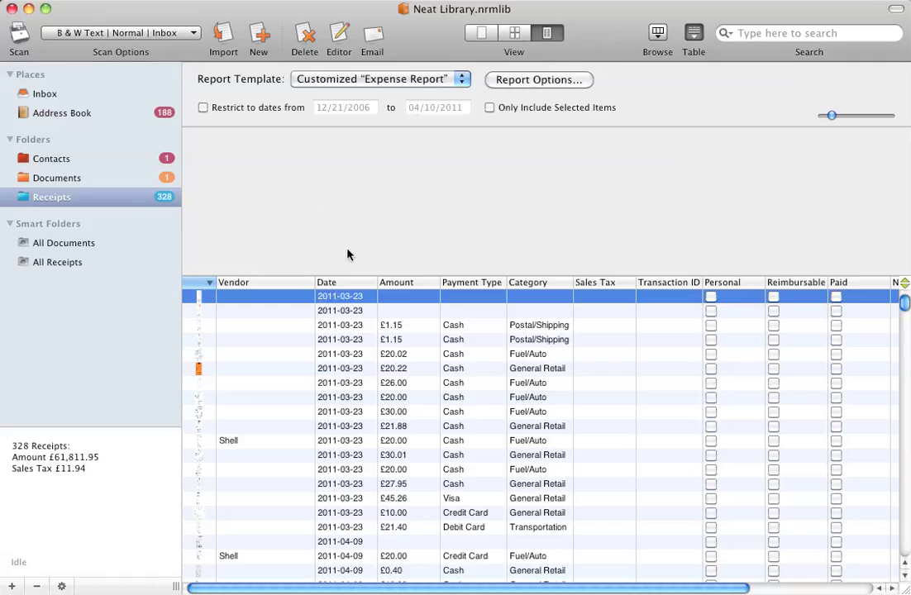
click(364, 339)
click(388, 396)
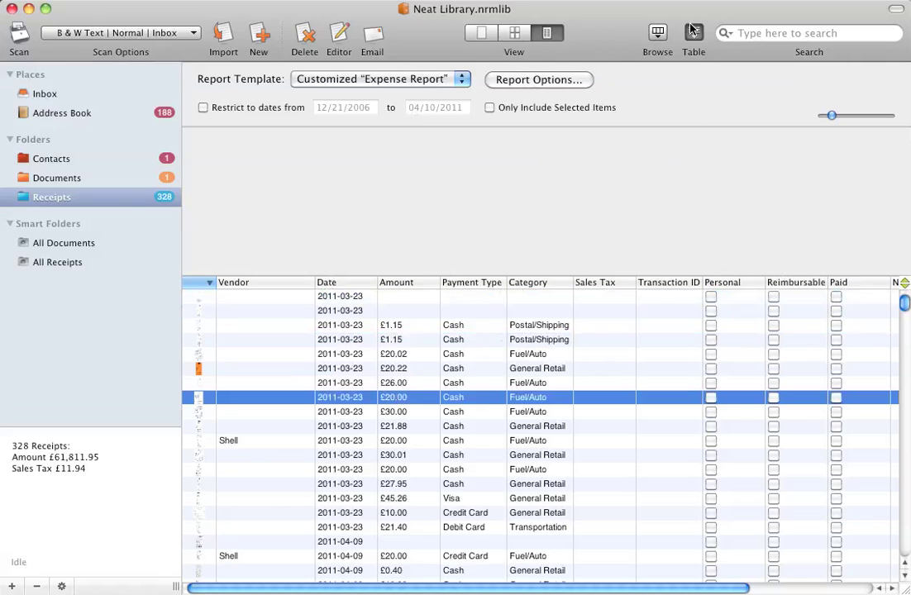
key(super+f)
click(657, 33)
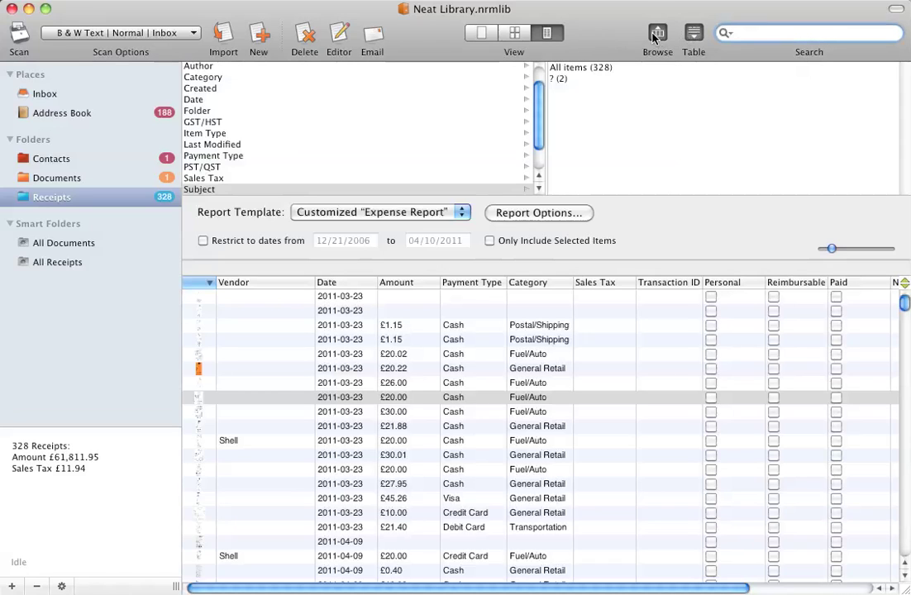
click(656, 33)
click(349, 412)
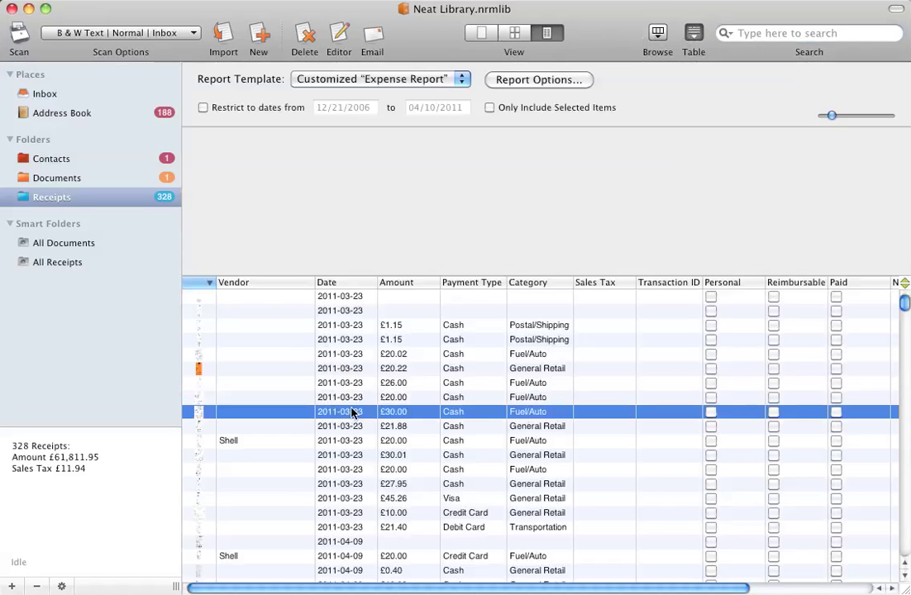
click(353, 426)
Step: Switch to Item View and look over the scans and fields of the £20.22 and £26.00 receipts
click(481, 33)
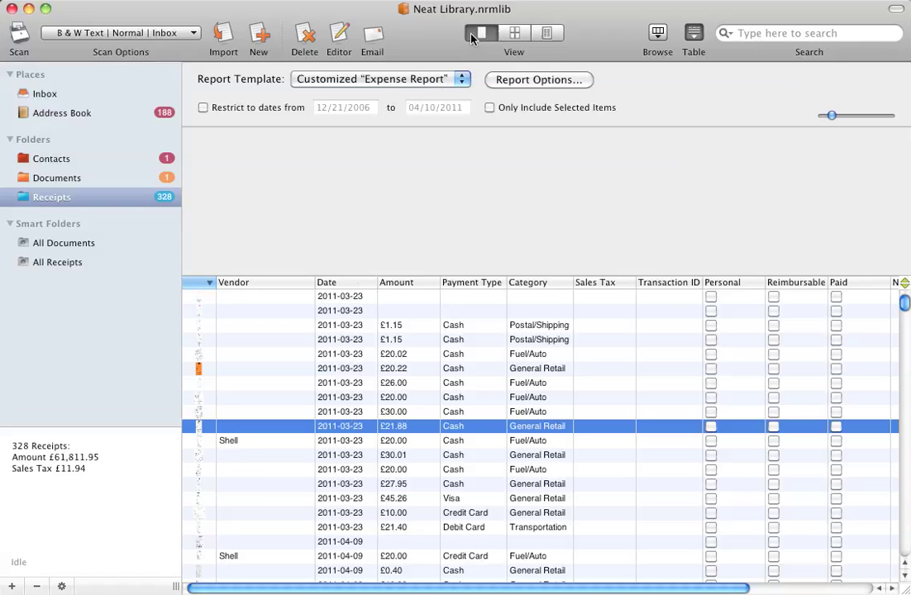
click(445, 370)
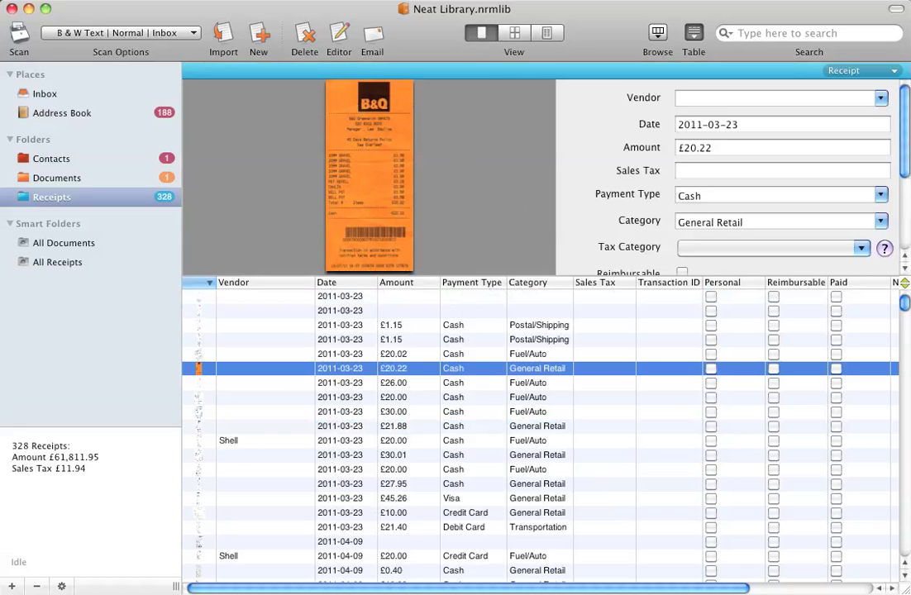
key(super+Tab)
click(572, 385)
scroll(691, 203, down, 2)
scroll(691, 203, down, 2)
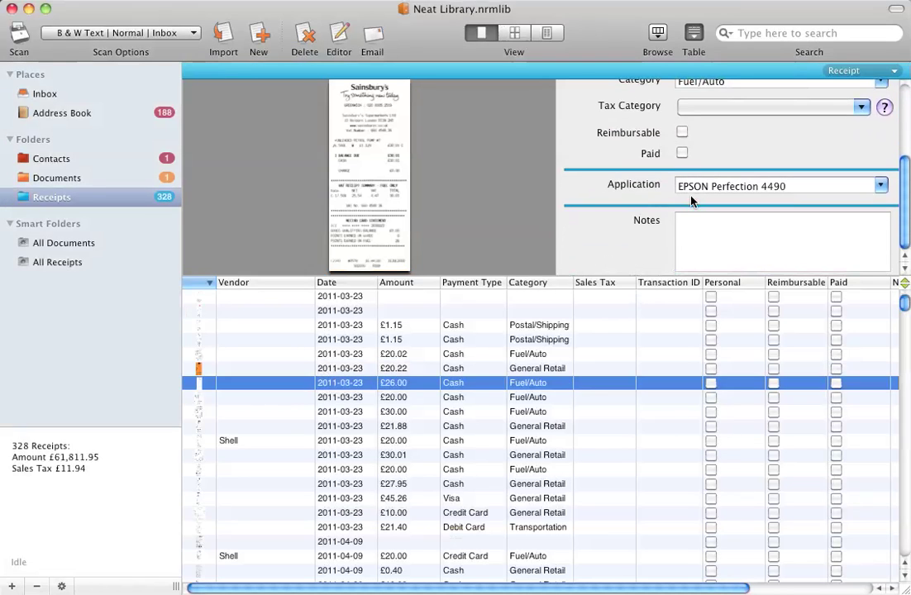
scroll(691, 202, up, 4)
scroll(691, 203, down, 2)
scroll(692, 201, down, 2)
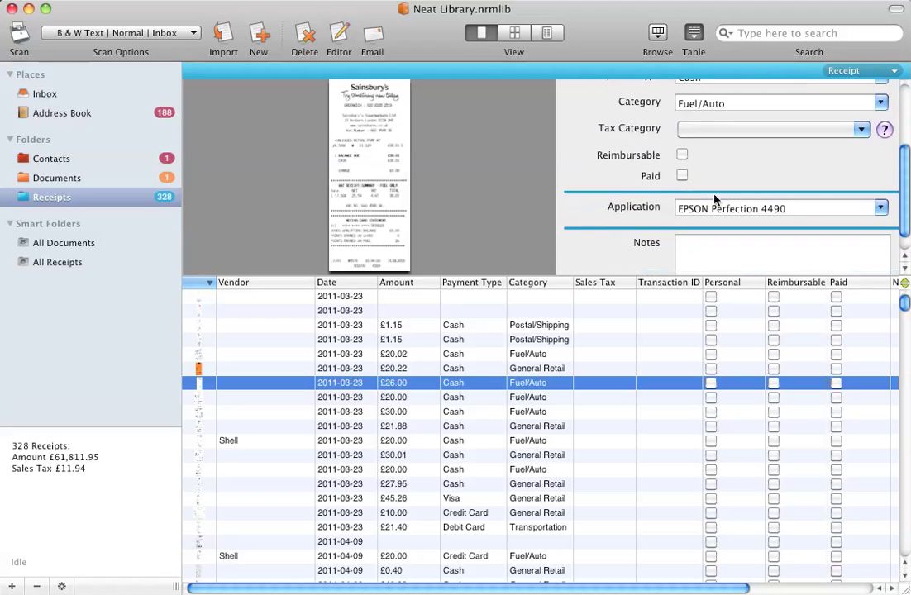
Step: Look through the choices for the £26.00 receipt's Application field and for adding another field, leaving everything as is
click(883, 206)
click(886, 207)
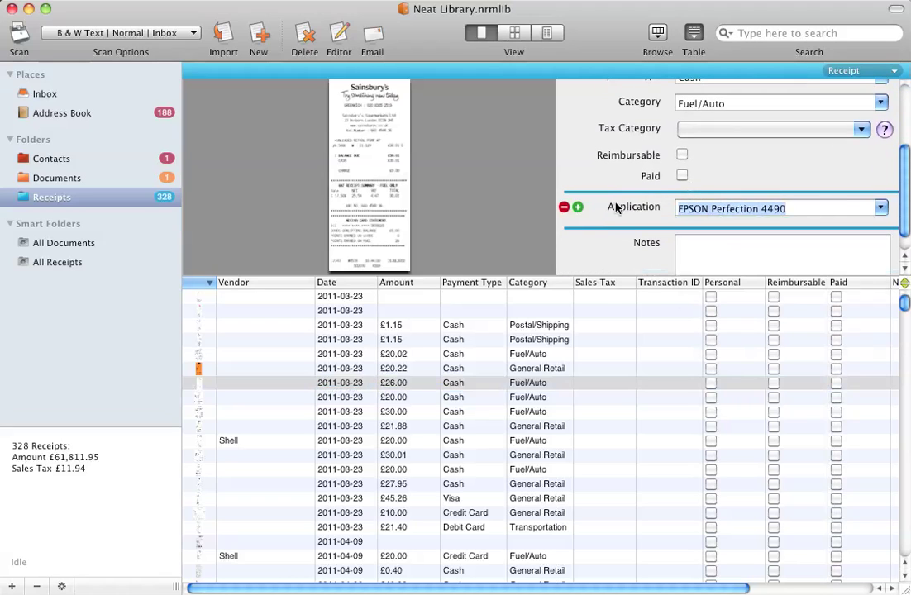
click(576, 208)
mouse_move(639, 210)
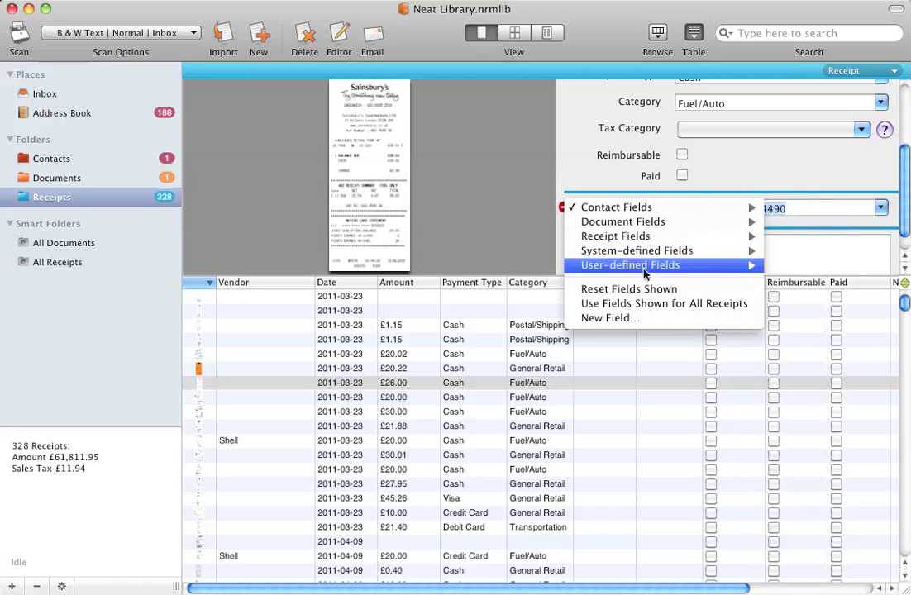
click(603, 136)
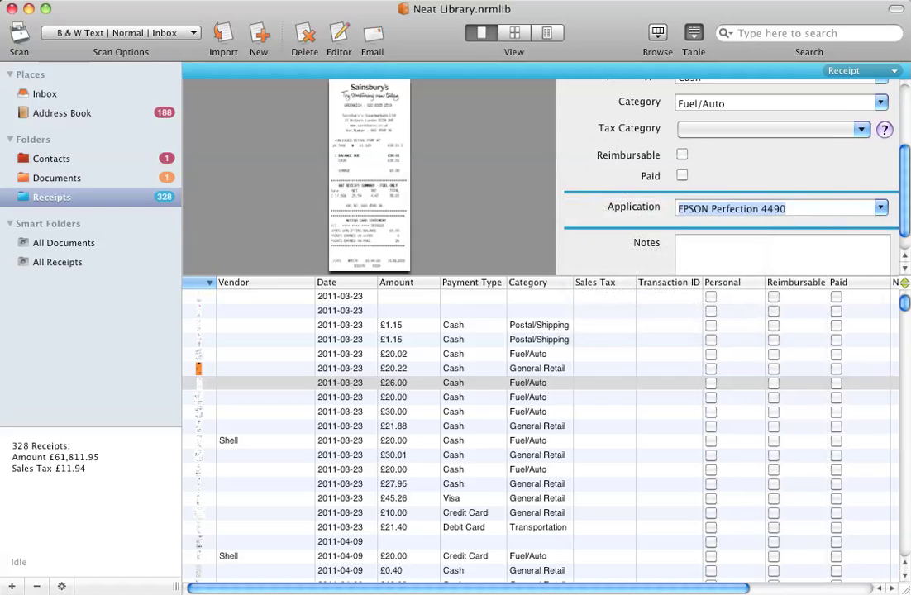
Step: Switch back to the tagged document manager, clear the Fuel filter, and filter Expenses by the B&Q and Greenwich tags
key(super+Tab)
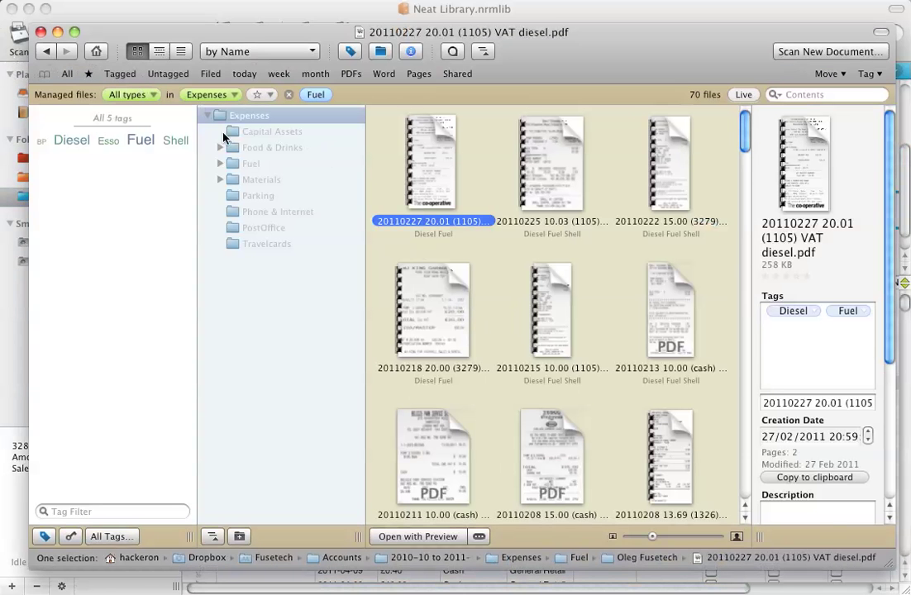
click(263, 180)
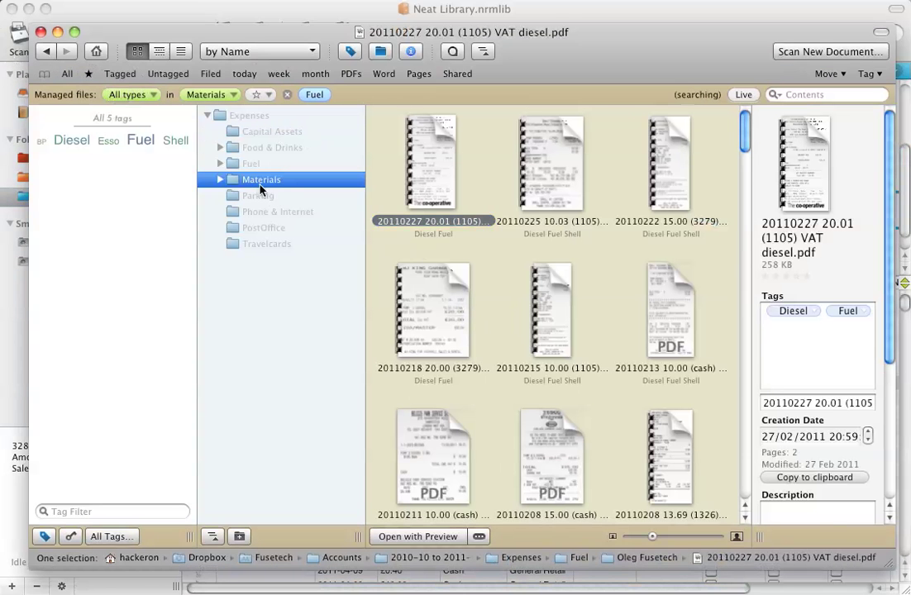
click(286, 94)
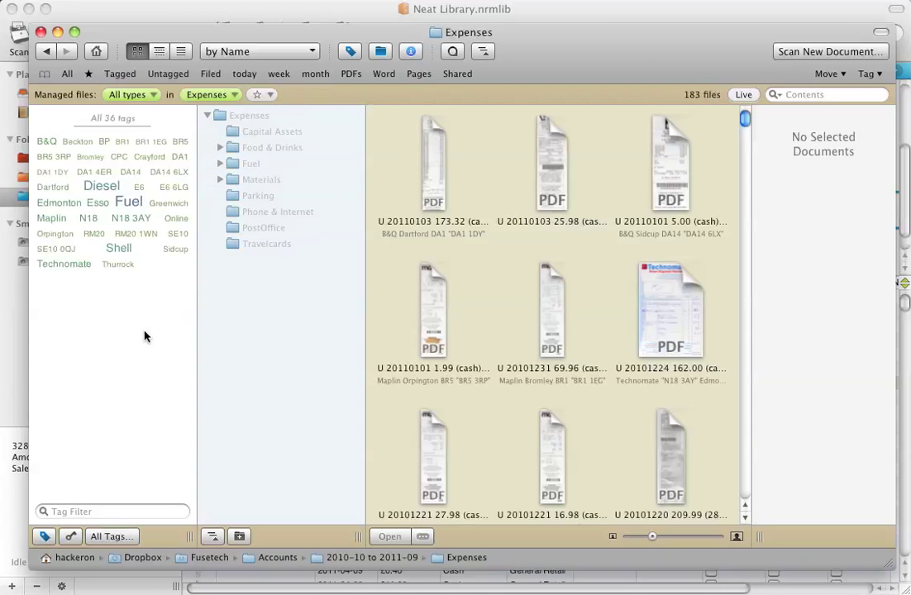
click(47, 142)
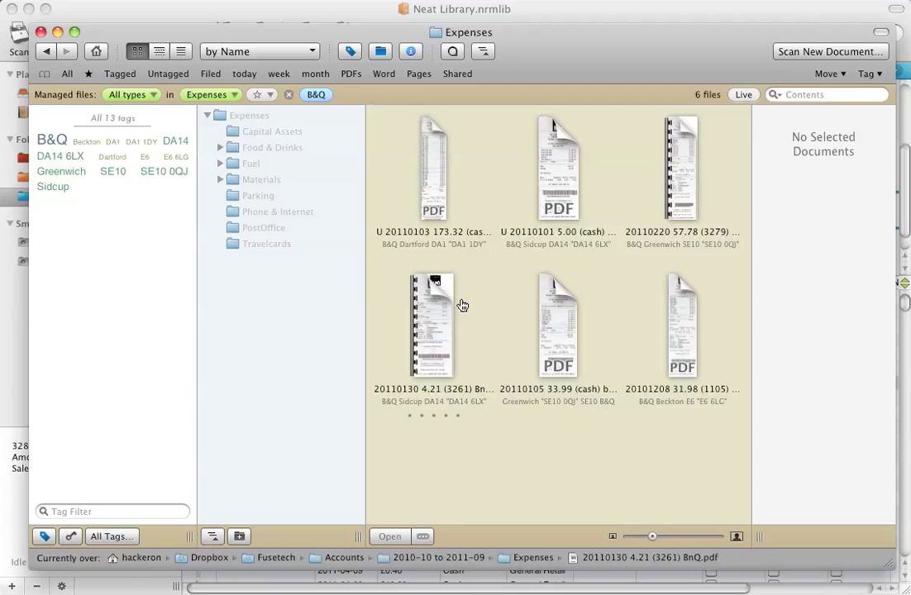
click(48, 177)
Step: Compare the tags and details of the 57.78 and 33.99 B&Q receipts, and return to the whole document collection
click(457, 203)
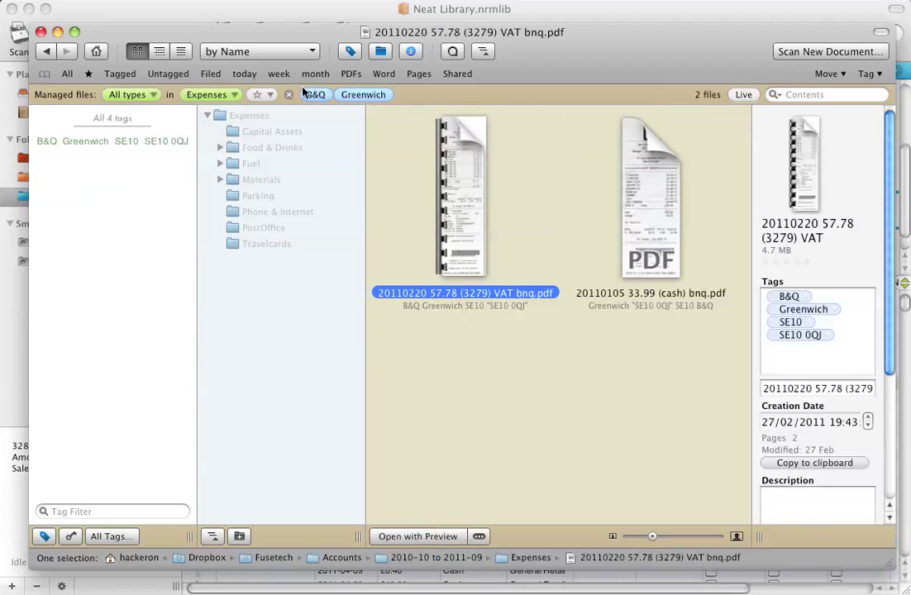
key(Right)
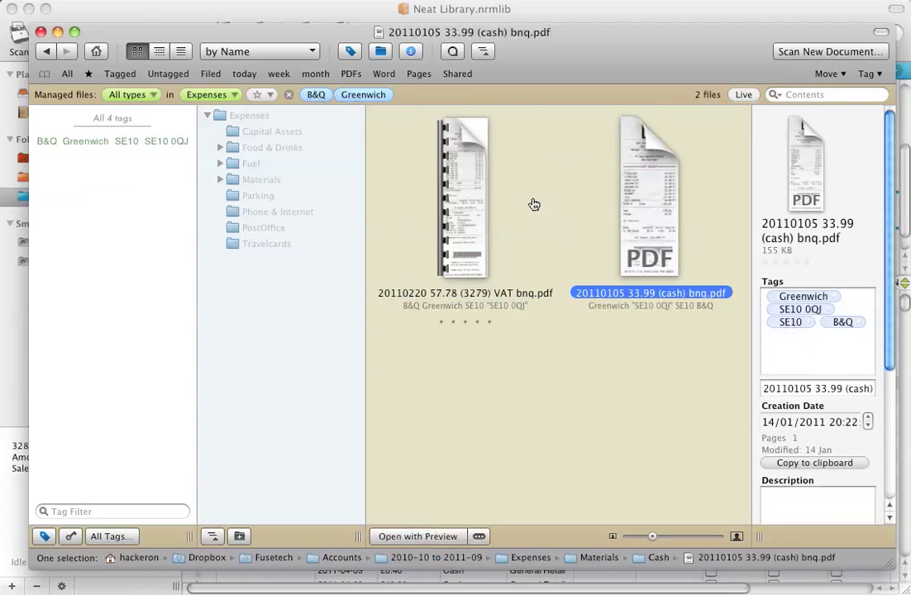
click(475, 201)
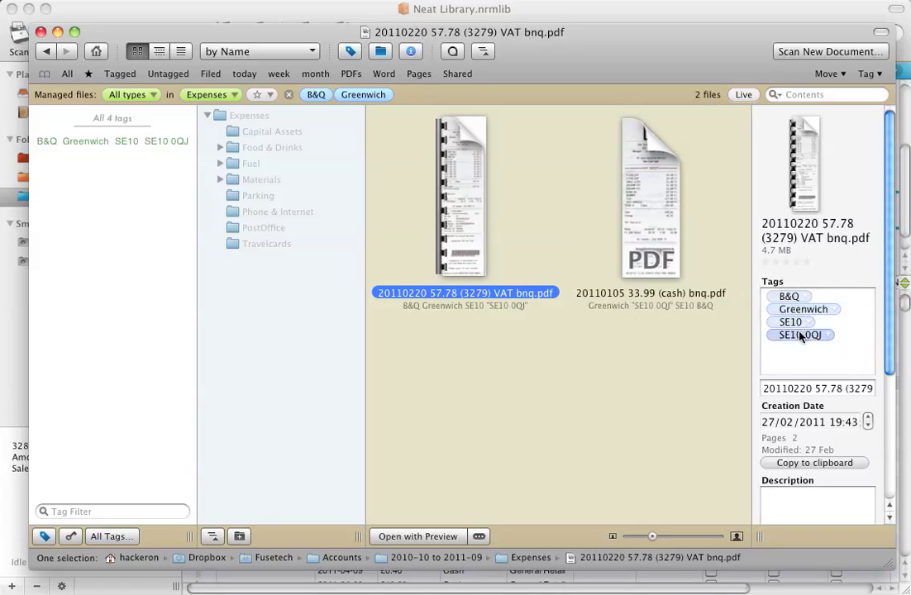
click(838, 364)
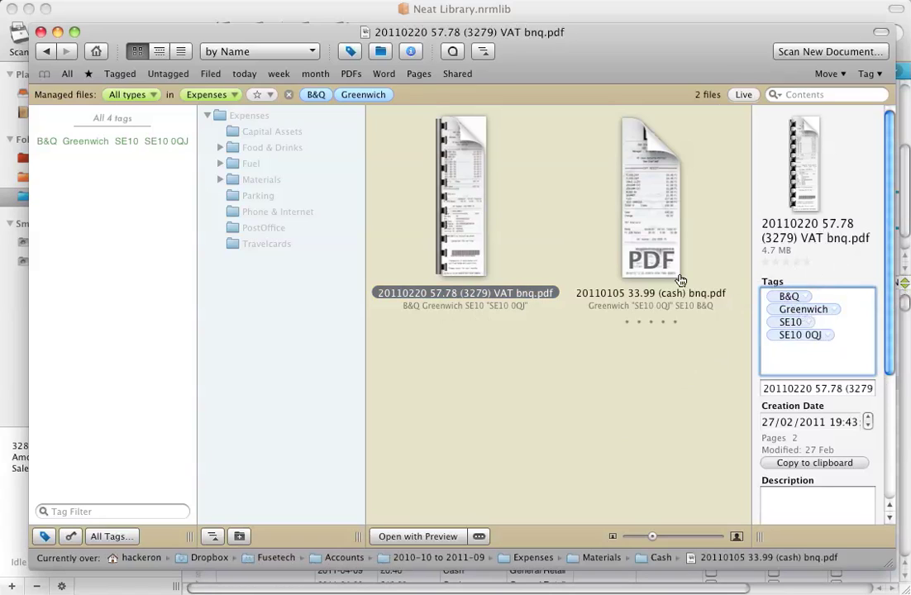
scroll(815, 271, down, 5)
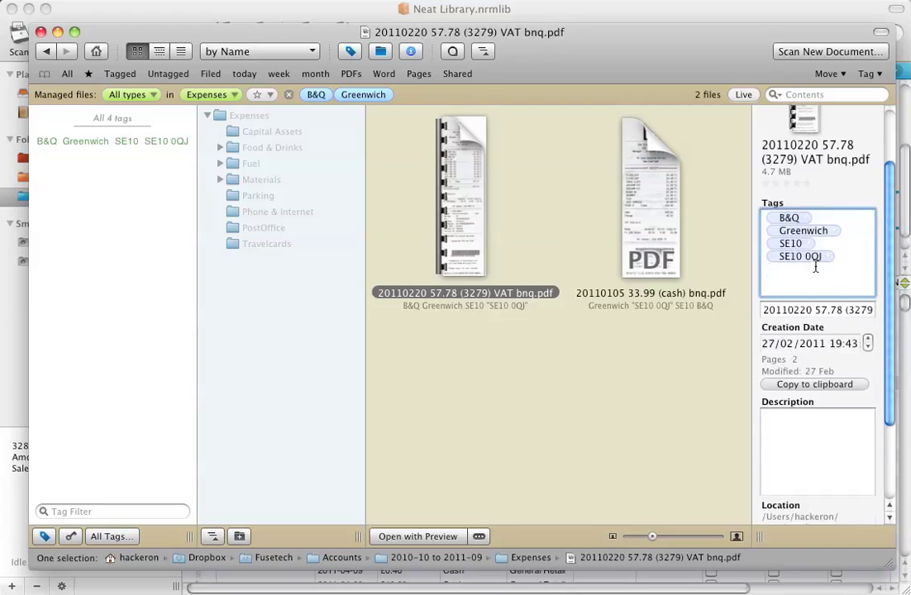
click(665, 154)
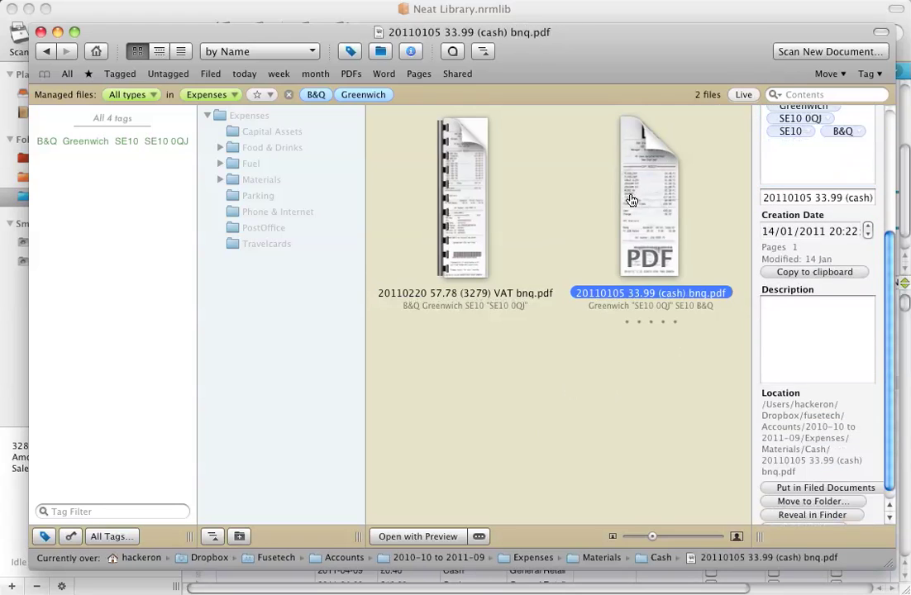
click(96, 53)
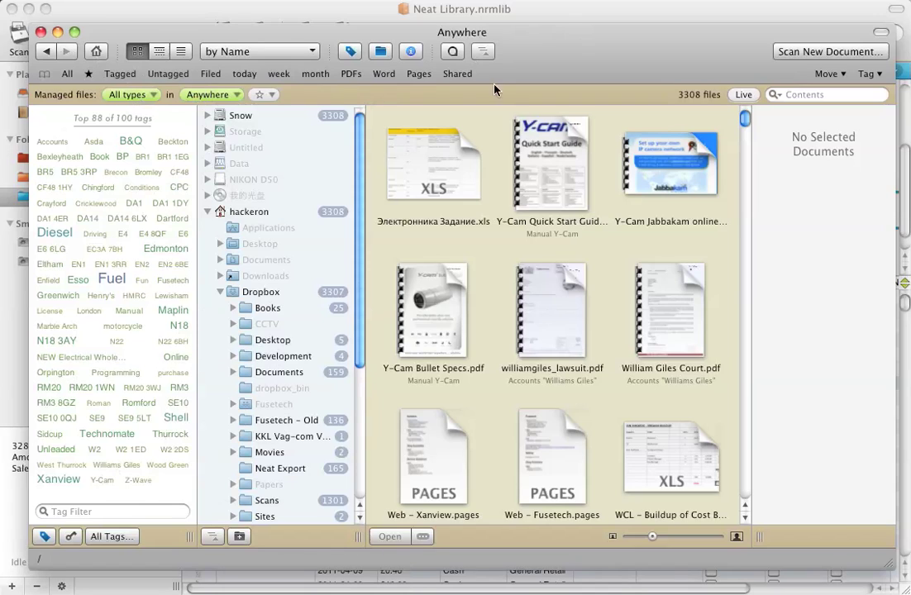
Step: Close the tagged document manager's window to return to NeatWorks, and enlarge the receipt scan and details area above the table
click(41, 31)
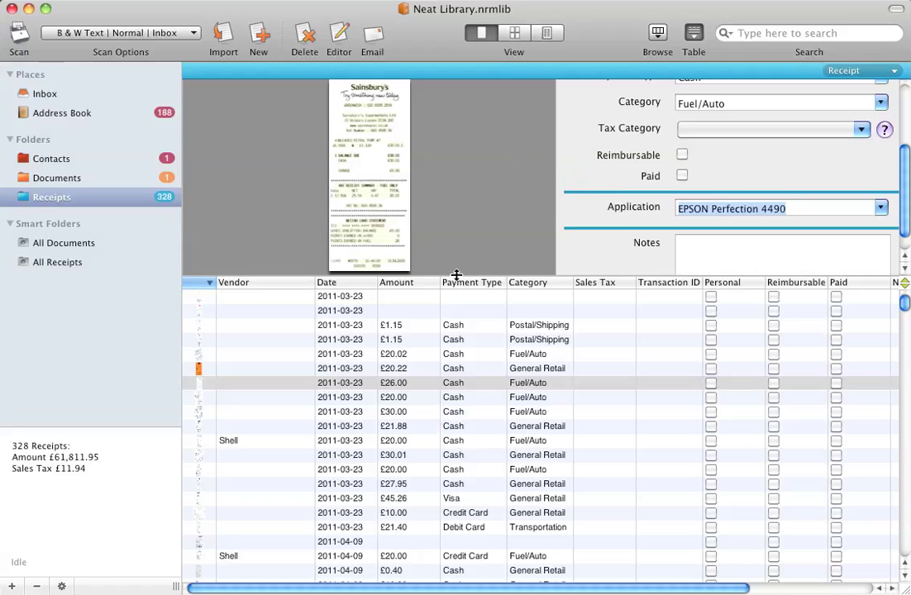
drag(456, 277, 457, 382)
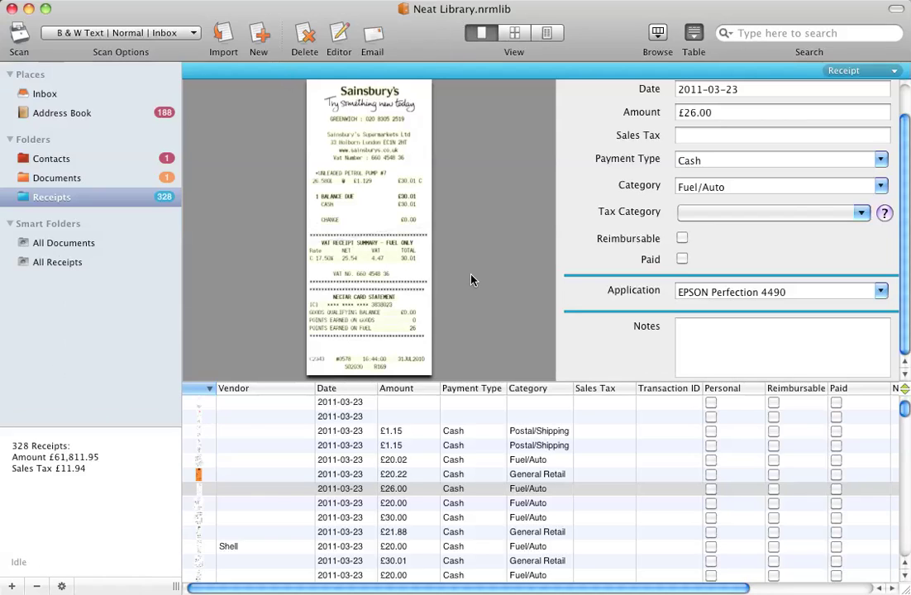
Step: View the scan of the £21.88 General Retail receipt and look through the vendors, dates and amounts in the receipts table
click(401, 533)
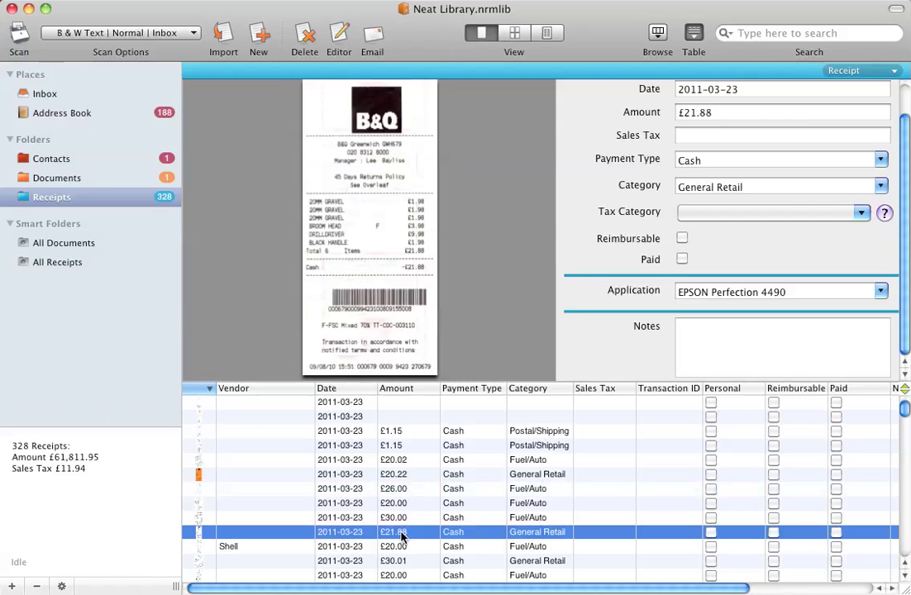
scroll(442, 478, down, 3)
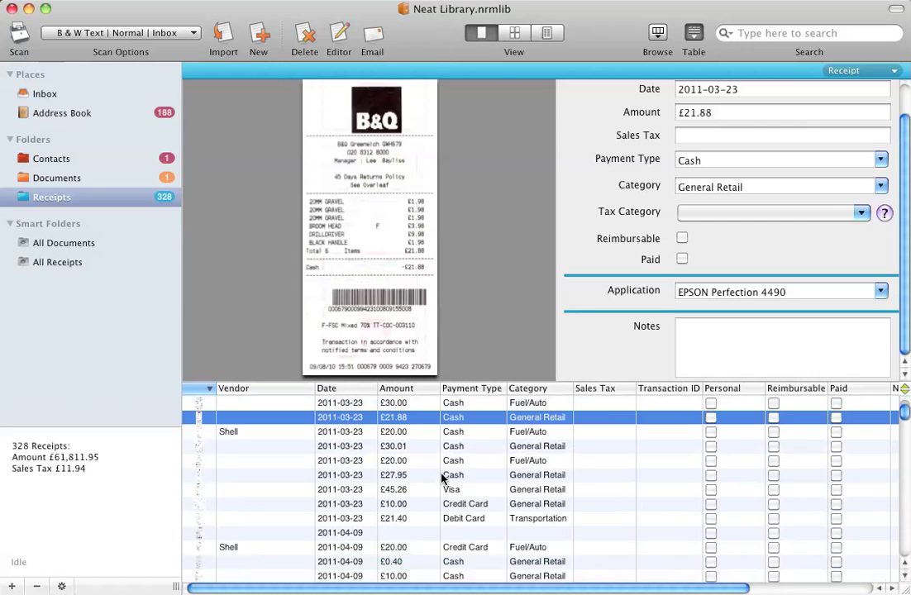
scroll(455, 459, down, 8)
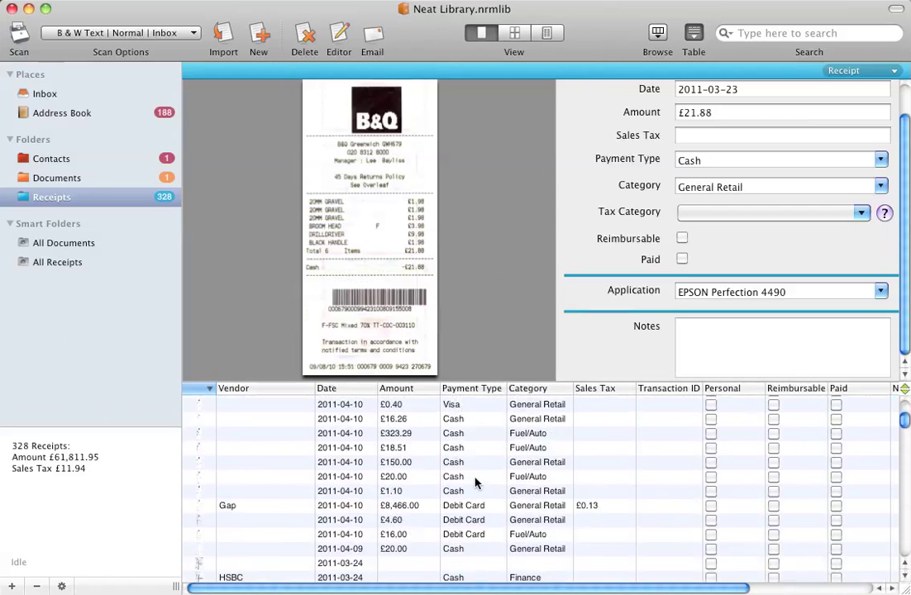
scroll(477, 482, down, 5)
scroll(476, 482, up, 4)
scroll(476, 483, down, 10)
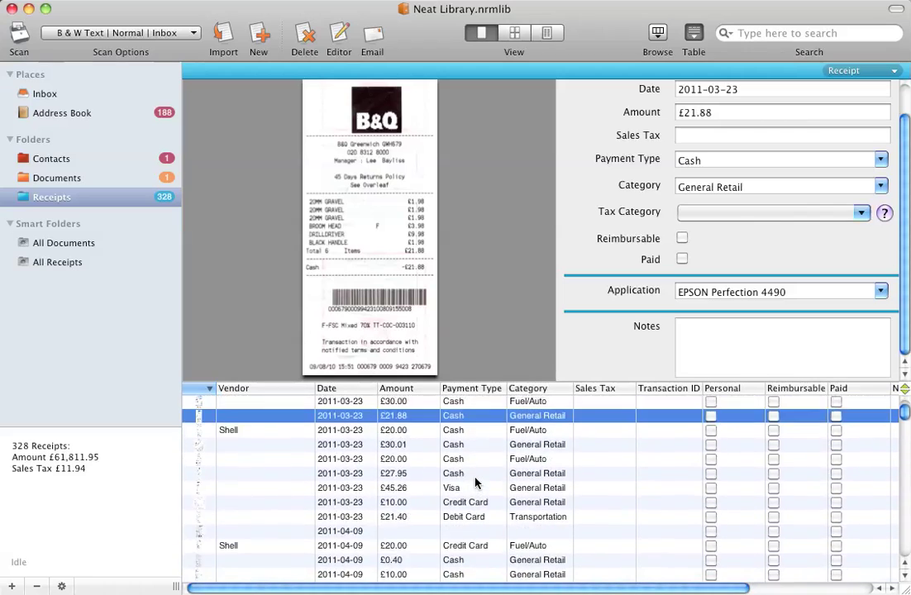
scroll(476, 483, up, 3)
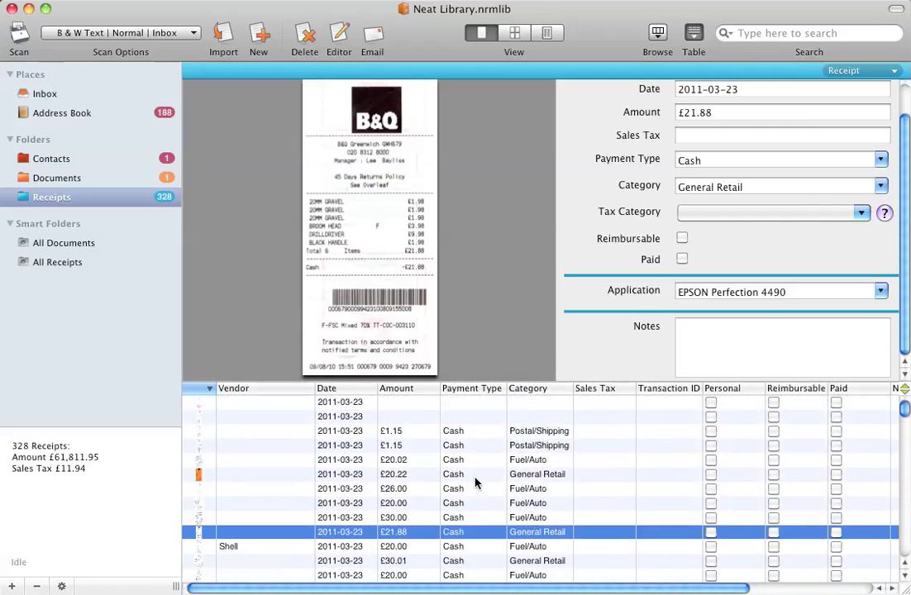